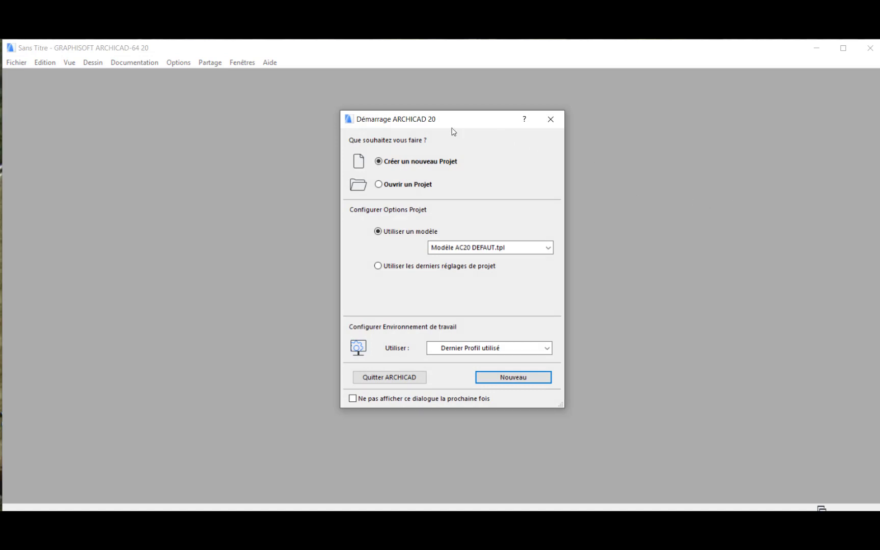
Step: Create a new project from the template Modèle AC20 DEFAUT.tpl with the Dernier Profil utilisé work environment
{"action": "left_click_drag", "start_coordinate": [447, 121], "coordinate": [454, 92]}
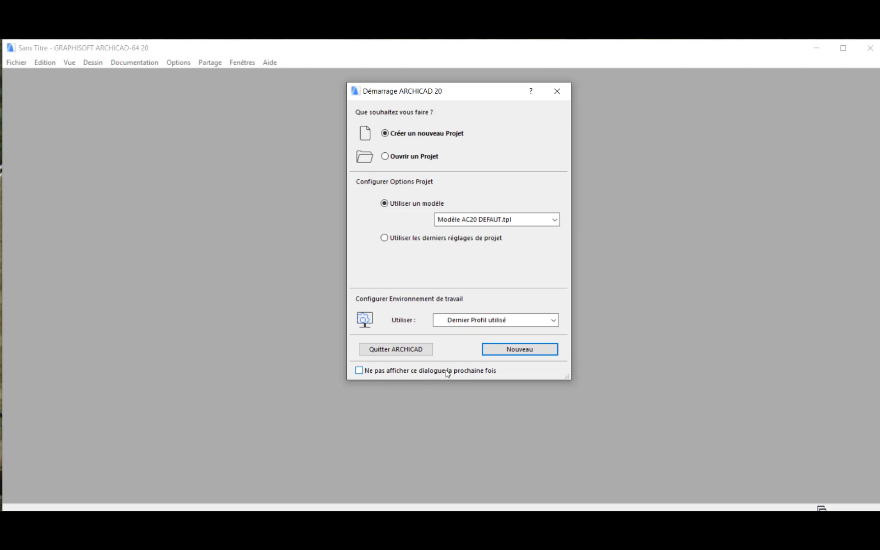
{"action": "left_click_drag", "start_coordinate": [461, 92], "coordinate": [459, 126]}
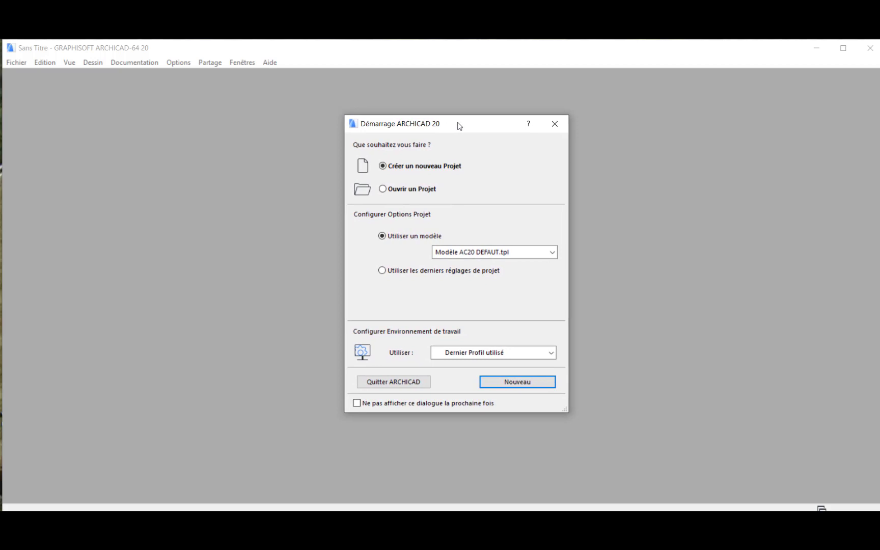
{"action": "left_click_drag", "start_coordinate": [458, 126], "coordinate": [472, 113]}
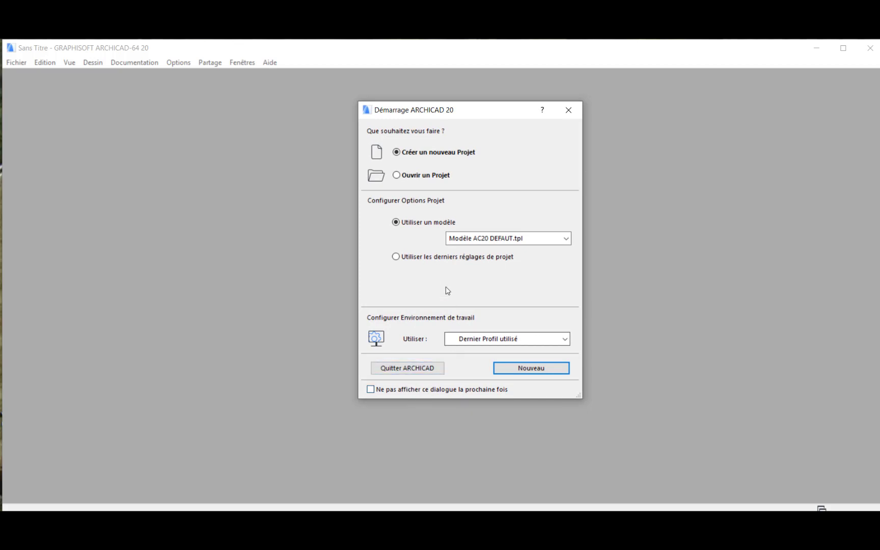
{"action": "left_click", "coordinate": [488, 238]}
{"action": "left_click", "coordinate": [487, 240]}
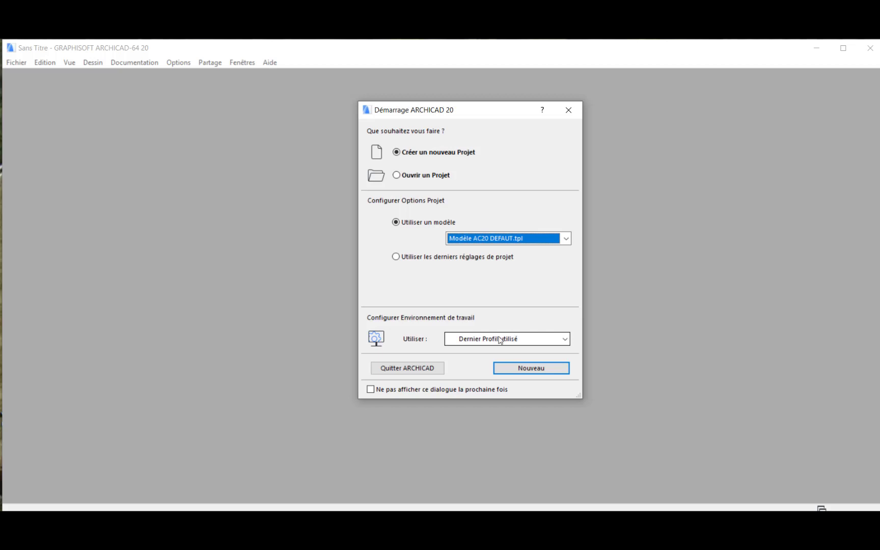
{"action": "left_click", "coordinate": [514, 342]}
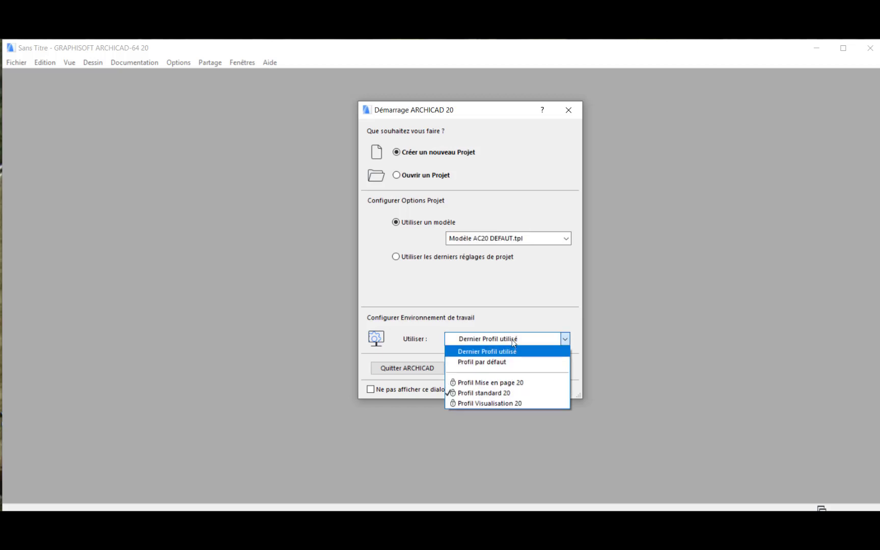
{"action": "left_click", "coordinate": [506, 351]}
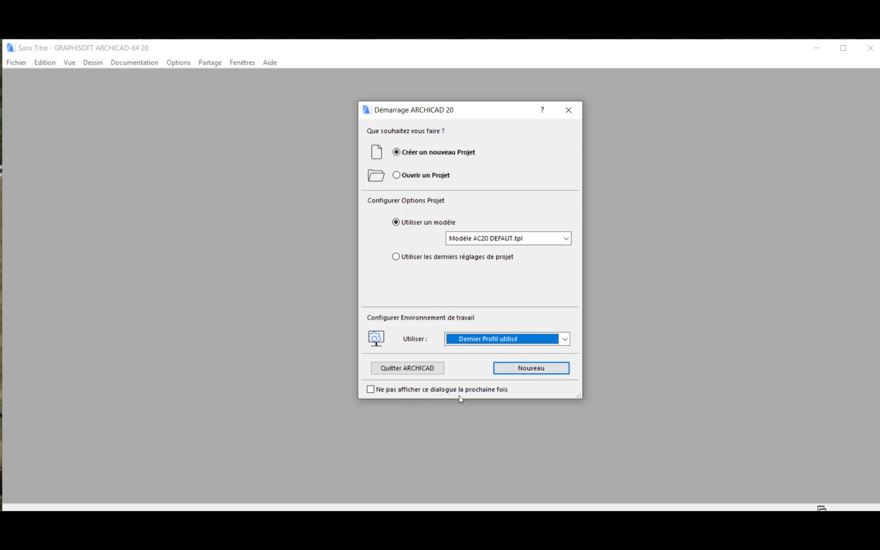
{"action": "left_click", "coordinate": [528, 368]}
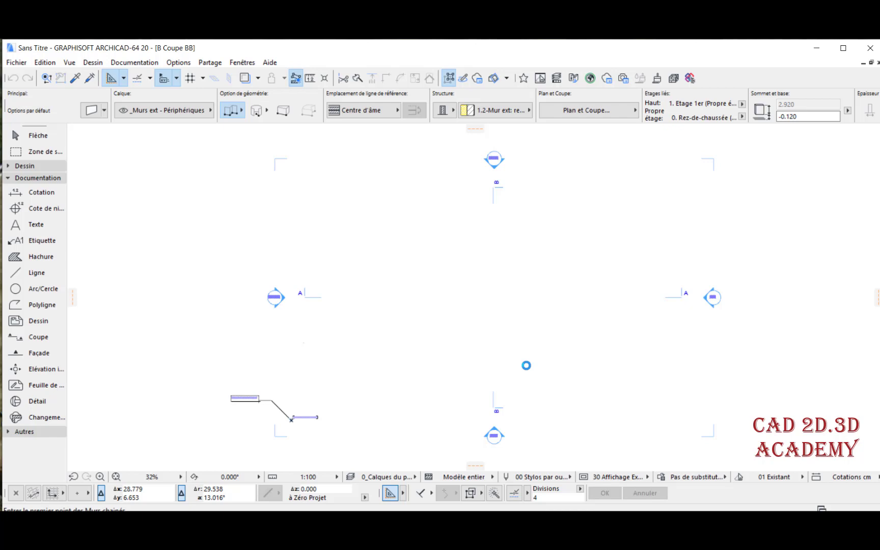
{"action": "scroll", "coordinate": [403, 299], "scroll_direction": "down", "scroll_amount": 1}
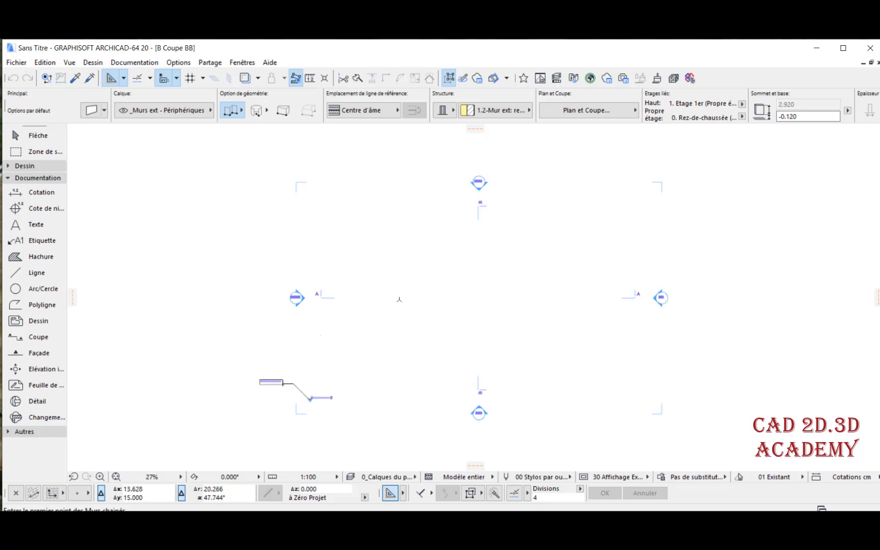
{"action": "scroll", "coordinate": [499, 299], "scroll_direction": "up", "scroll_amount": 1}
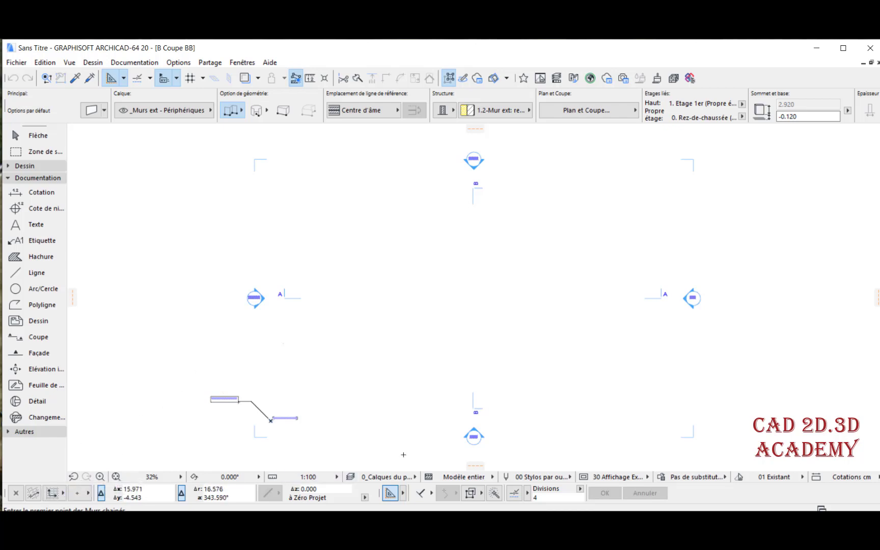
{"action": "left_click_drag", "start_coordinate": [377, 493], "coordinate": [398, 388]}
{"action": "double_click", "coordinate": [405, 399]}
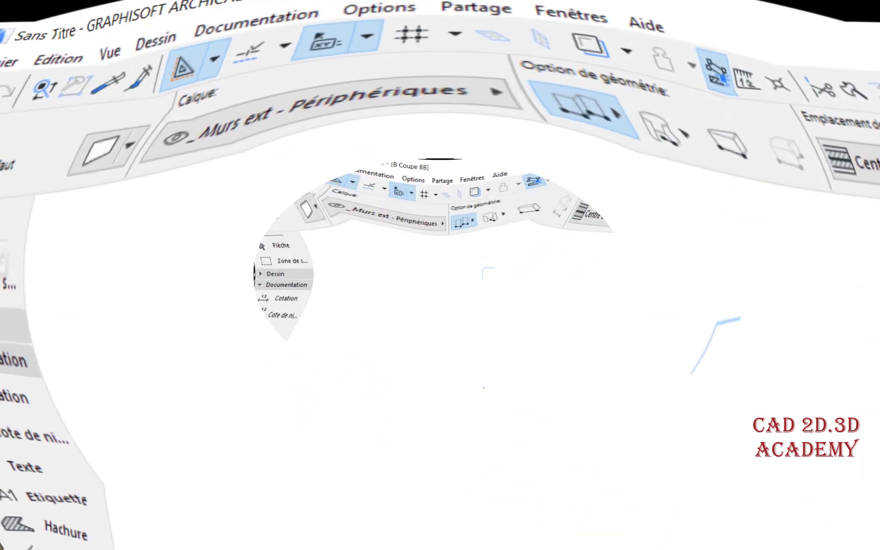
Step: Examine the commands for starting a new project, including the alternative variant of the Nouveau command
{"action": "left_click", "coordinate": [39, 83]}
{"action": "mouse_move", "coordinate": [68, 82]}
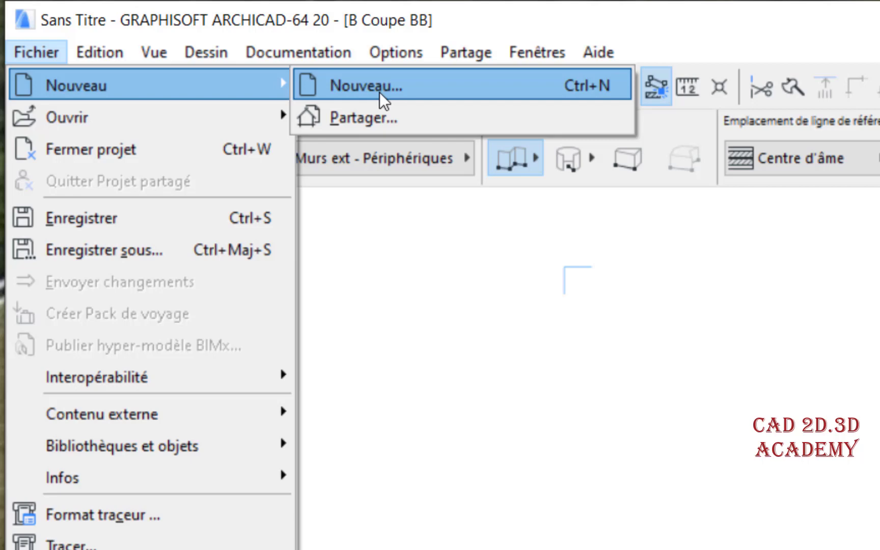
{"action": "key", "text": "alt"}
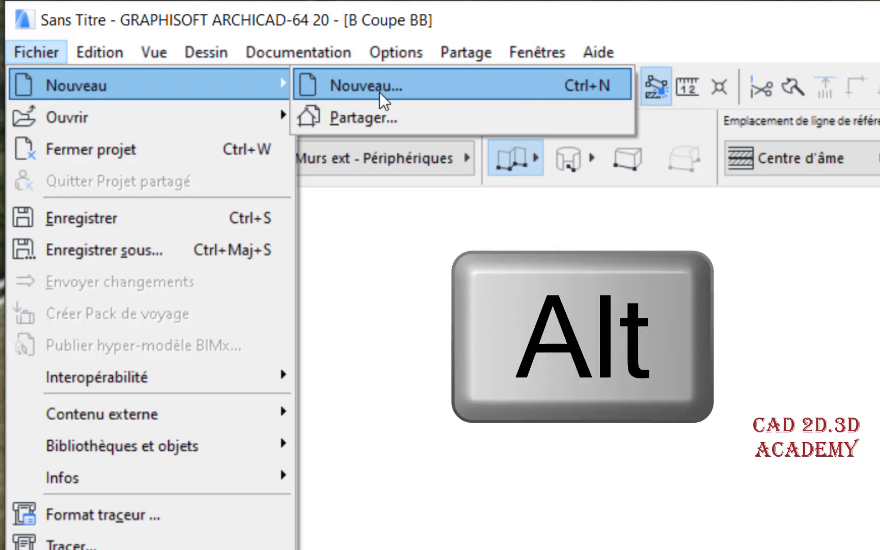
{"action": "key", "text": "alt"}
{"action": "key", "text": "alt"}
{"action": "key", "text": "alt"}
{"action": "key", "text": "alt"}
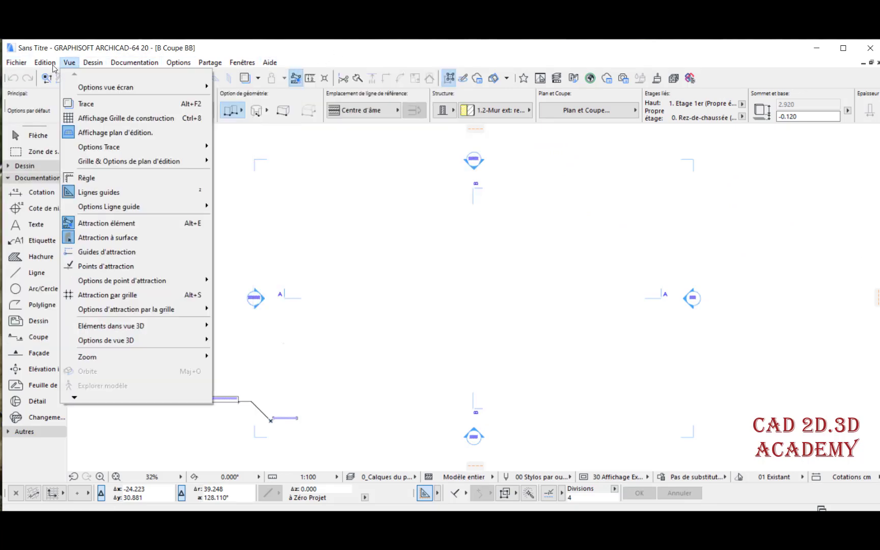
{"action": "mouse_move", "coordinate": [27, 78]}
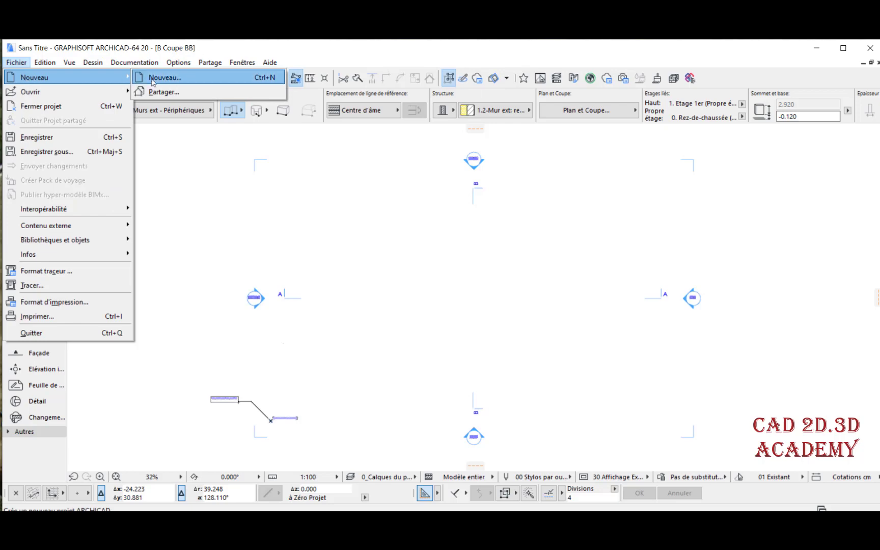
{"action": "key", "text": "alt"}
{"action": "left_click", "coordinate": [160, 77]}
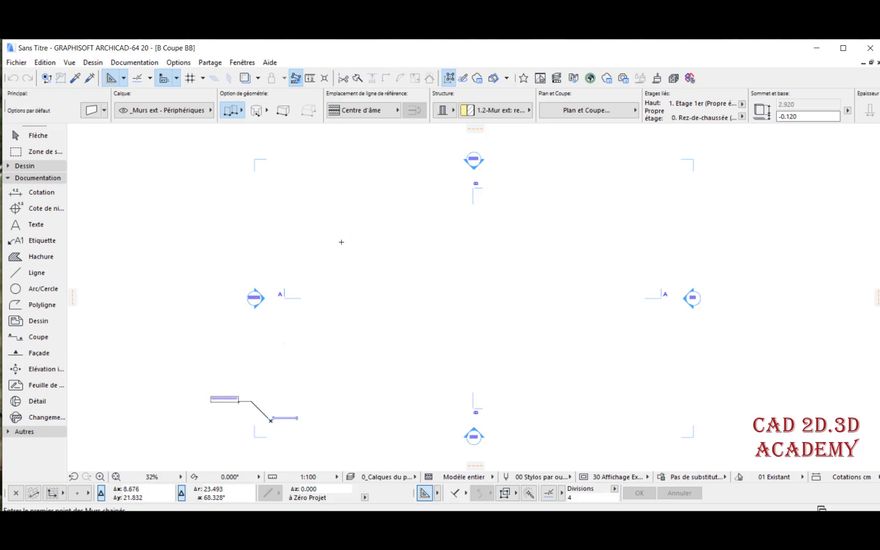
Step: Delete all the default elevation and section markers and the sample label from the floor plan, including their viewpoints
{"action": "scroll", "coordinate": [336, 241], "scroll_direction": "down", "scroll_amount": 1}
{"action": "key", "text": "Escape"}
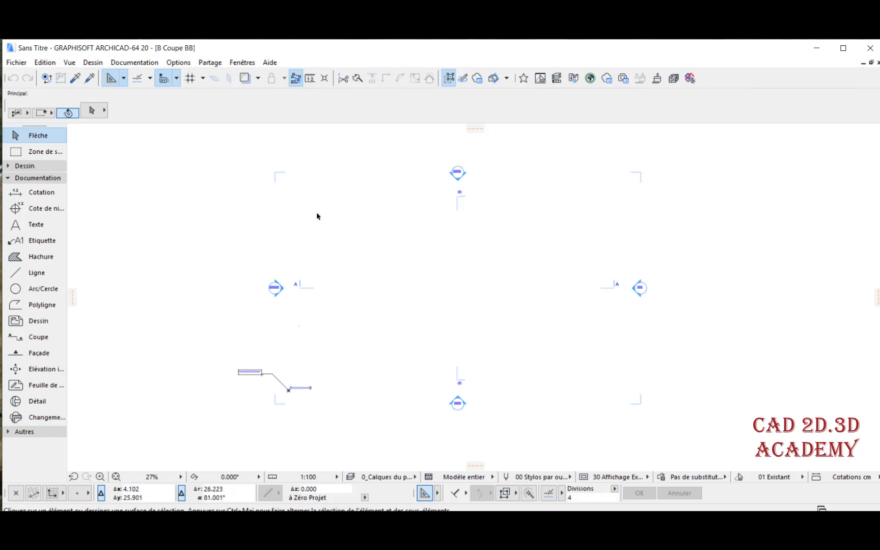
{"action": "scroll", "coordinate": [461, 175], "scroll_direction": "up", "scroll_amount": 3}
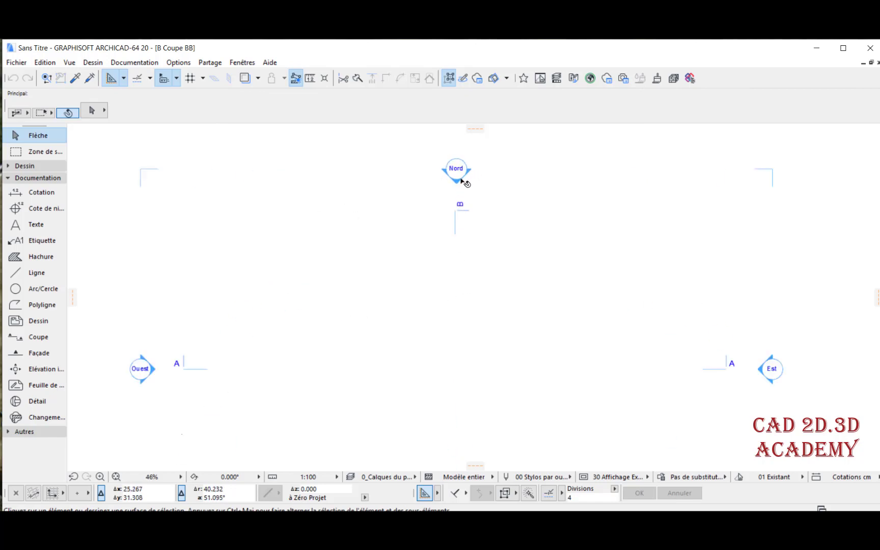
{"action": "scroll", "coordinate": [423, 206], "scroll_direction": "down", "scroll_amount": 2}
{"action": "scroll", "coordinate": [418, 210], "scroll_direction": "down", "scroll_amount": 1}
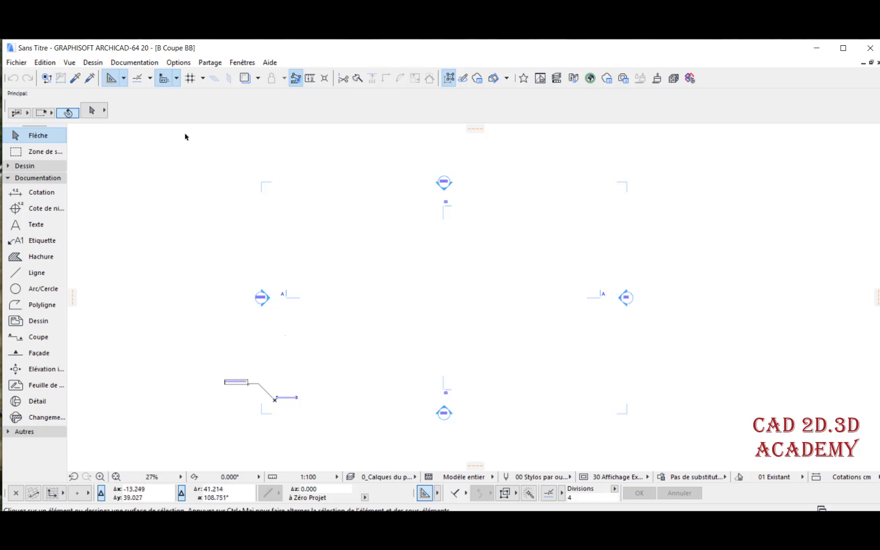
{"action": "mouse_move", "coordinate": [186, 134]}
{"action": "left_mouse_down"}
{"action": "mouse_move", "coordinate": [246, 236]}
{"action": "mouse_move", "coordinate": [554, 414]}
{"action": "mouse_move", "coordinate": [665, 440]}
{"action": "mouse_move", "coordinate": [654, 435]}
{"action": "left_mouse_up"}
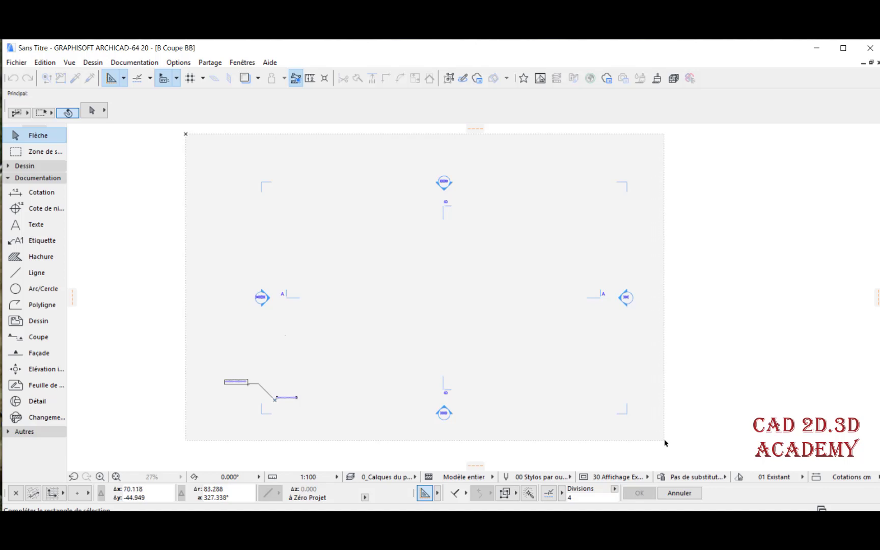
{"action": "left_click", "coordinate": [677, 454]}
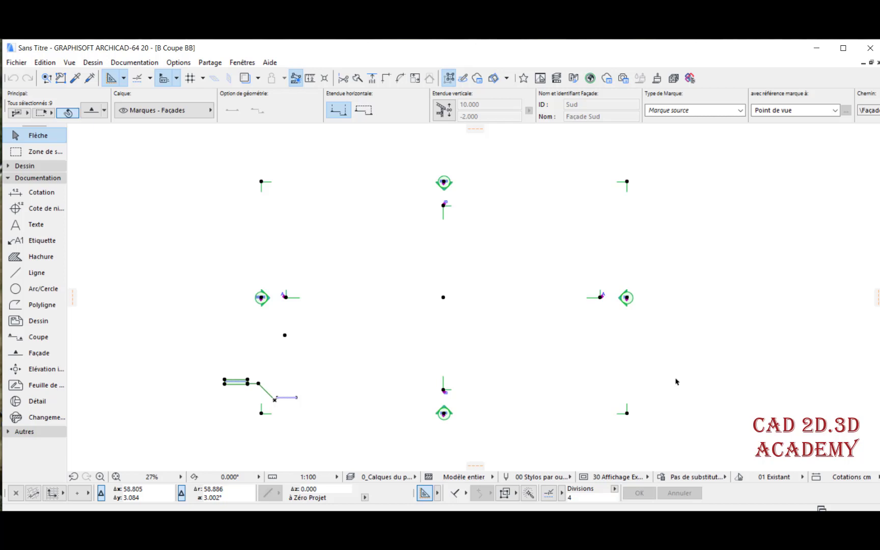
{"action": "key", "text": "Delete"}
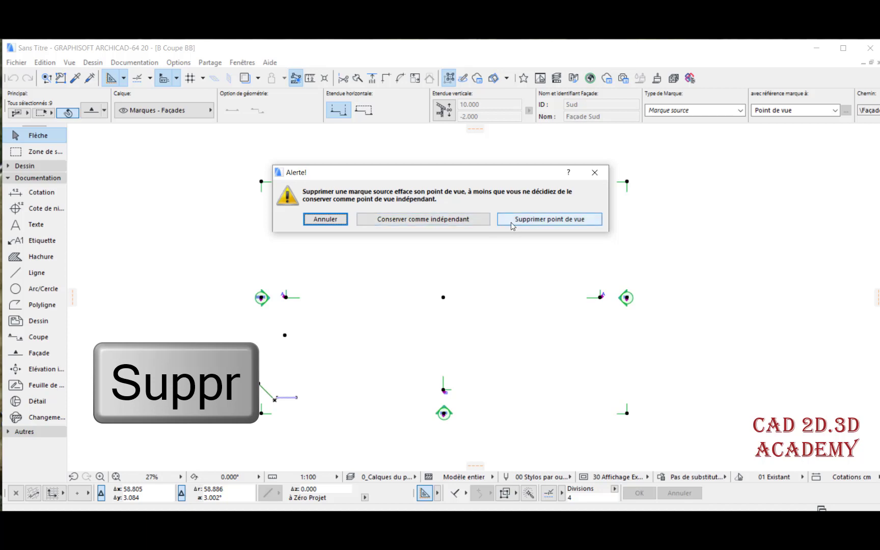
{"action": "left_click", "coordinate": [543, 224]}
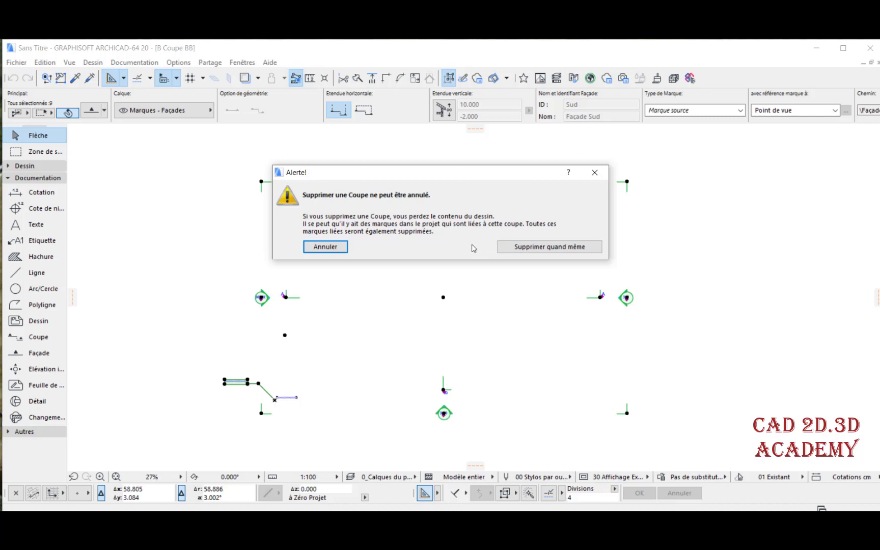
{"action": "left_click", "coordinate": [547, 248]}
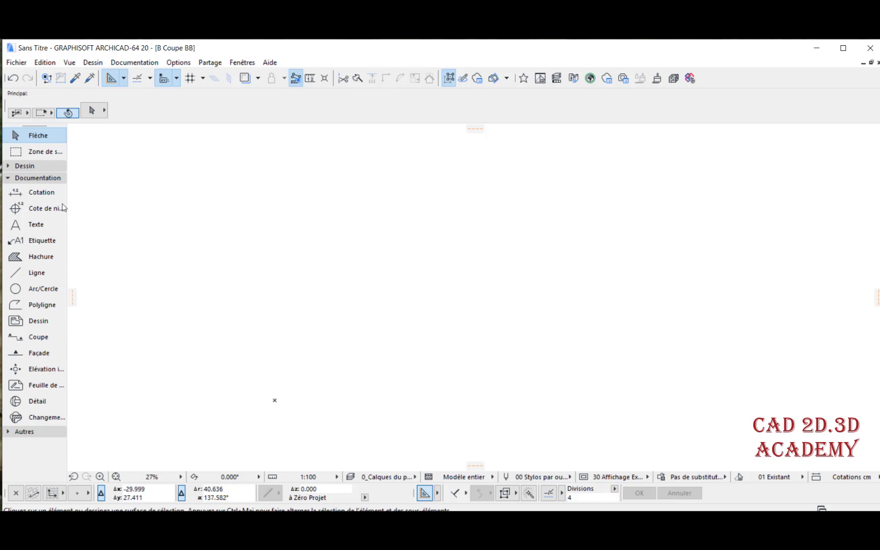
Step: Look through the Dessin tool group and return to the Documentation tools
{"action": "left_click", "coordinate": [43, 174]}
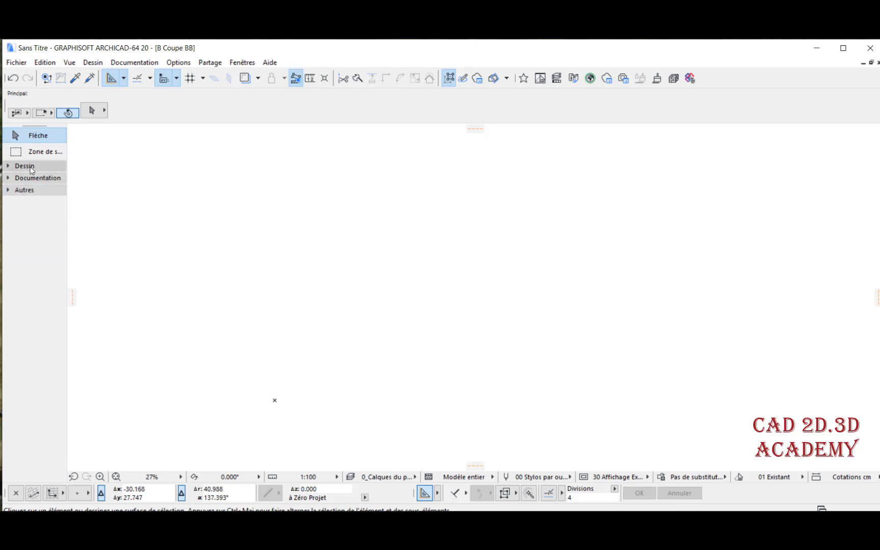
{"action": "left_click", "coordinate": [26, 166]}
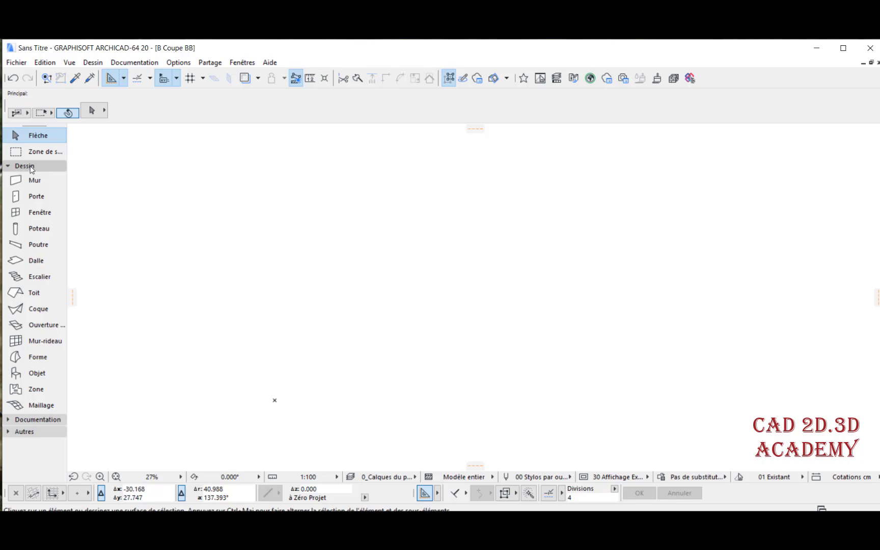
{"action": "left_click", "coordinate": [25, 166]}
{"action": "left_click", "coordinate": [38, 178]}
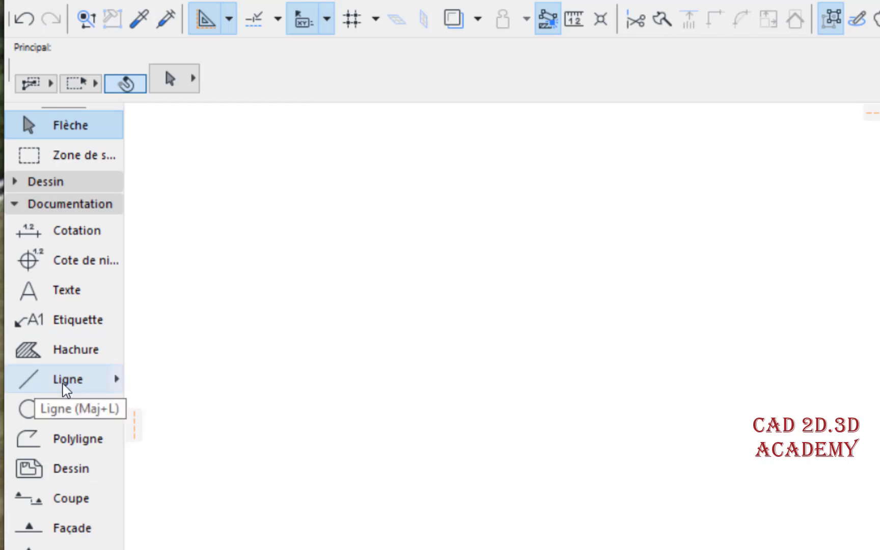
Step: Activate the Ligne tool from the documentation tools
{"action": "left_click", "coordinate": [76, 387]}
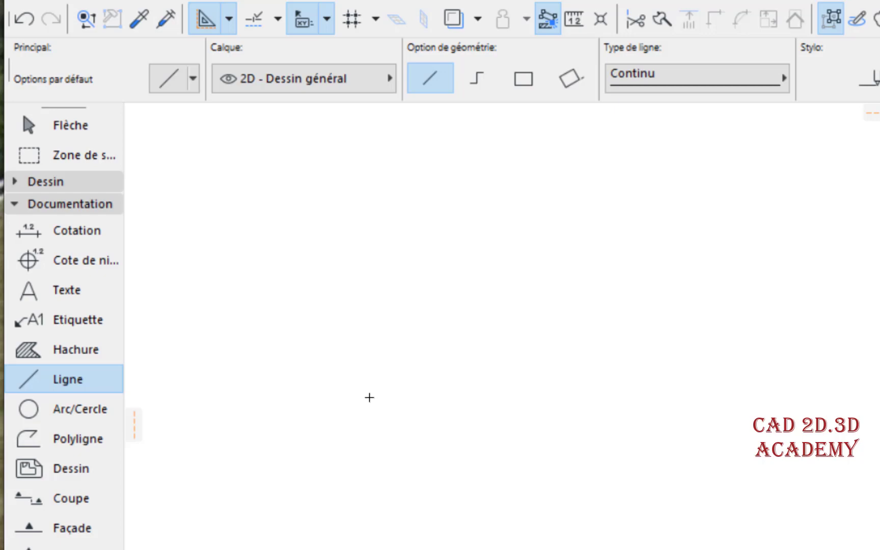
{"action": "left_click", "coordinate": [47, 127]}
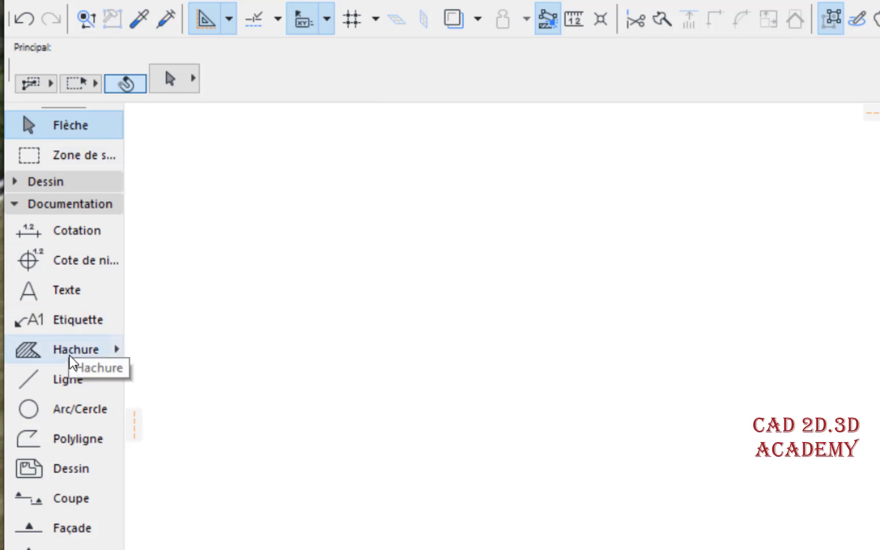
{"action": "left_click", "coordinate": [73, 380]}
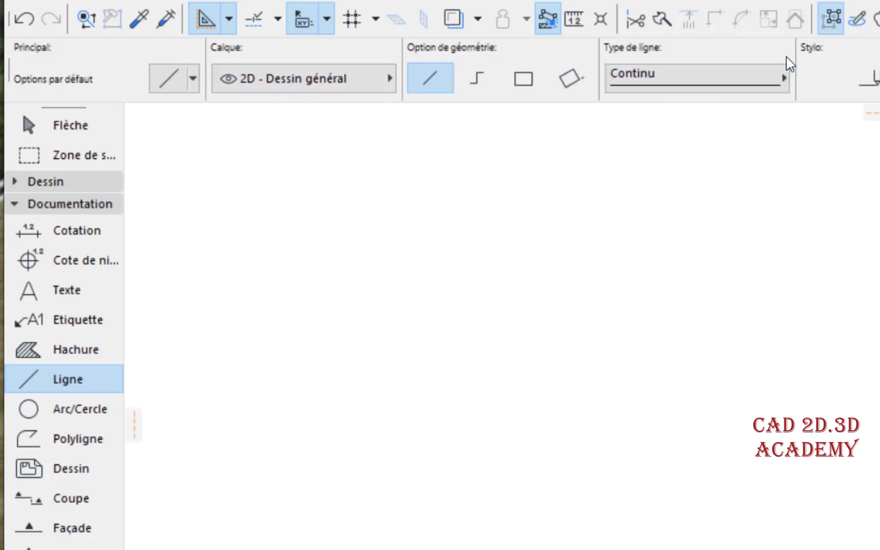
Step: Examine the line tool's settings for line type, pen, line category and arrowheads
{"action": "scroll", "coordinate": [795, 64], "scroll_direction": "down", "scroll_amount": 5}
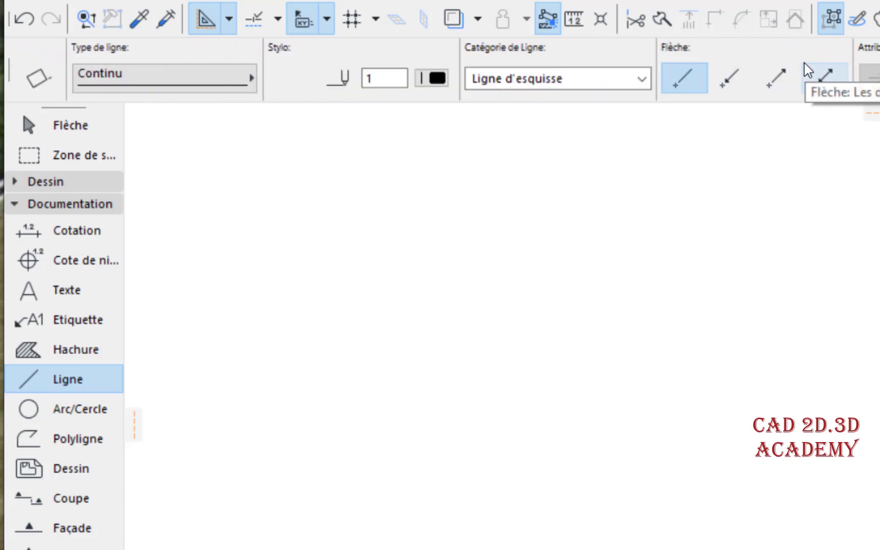
{"action": "scroll", "coordinate": [806, 67], "scroll_direction": "up", "scroll_amount": 5}
{"action": "scroll", "coordinate": [842, 74], "scroll_direction": "down", "scroll_amount": 3}
{"action": "scroll", "coordinate": [842, 74], "scroll_direction": "down", "scroll_amount": 4}
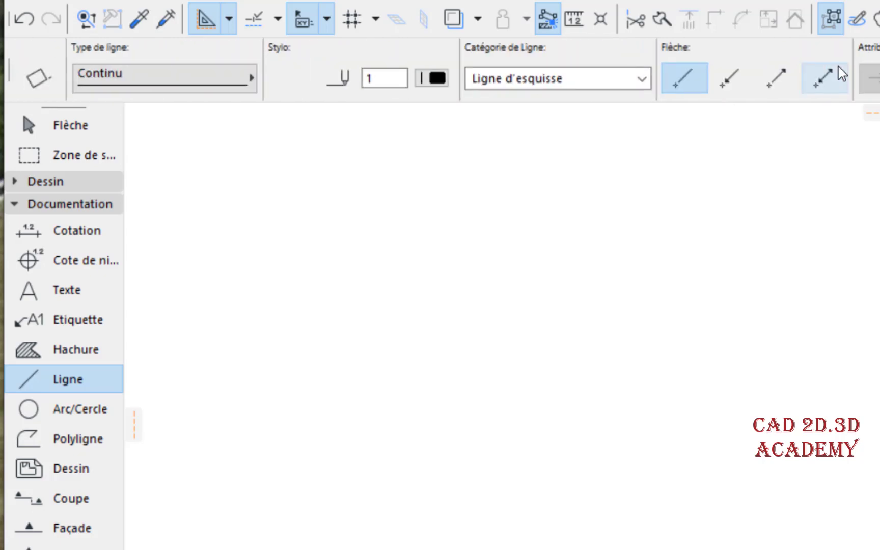
{"action": "scroll", "coordinate": [841, 73], "scroll_direction": "up", "scroll_amount": 6}
{"action": "scroll", "coordinate": [842, 73], "scroll_direction": "down", "scroll_amount": 7}
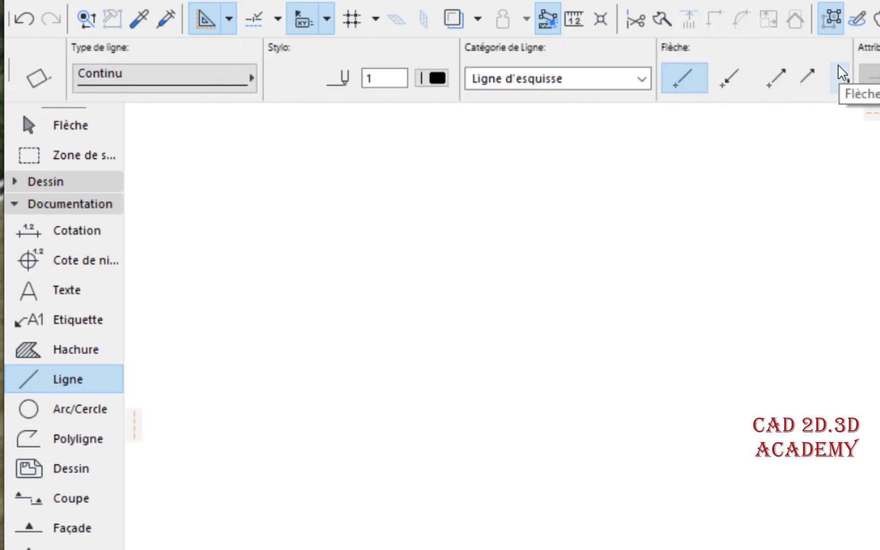
{"action": "scroll", "coordinate": [842, 73], "scroll_direction": "up", "scroll_amount": 6}
{"action": "scroll", "coordinate": [842, 73], "scroll_direction": "down", "scroll_amount": 7}
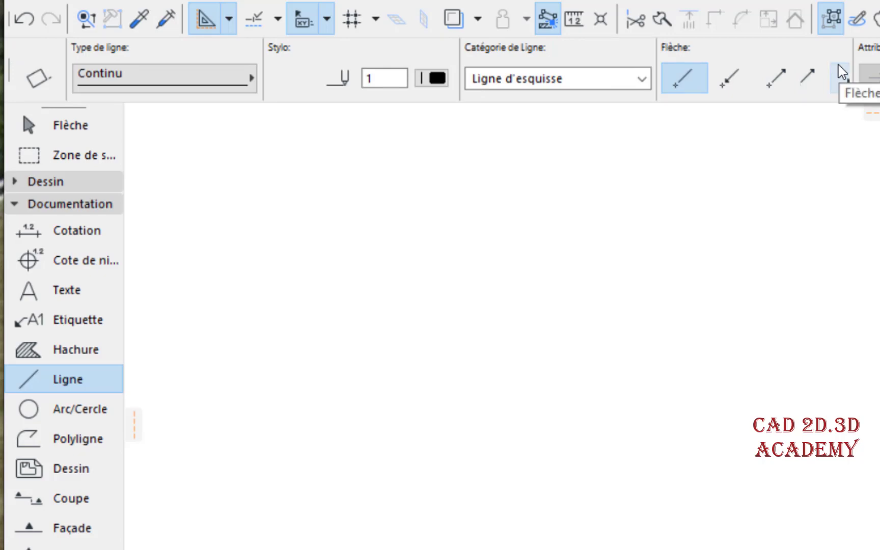
{"action": "scroll", "coordinate": [842, 73], "scroll_direction": "up", "scroll_amount": 6}
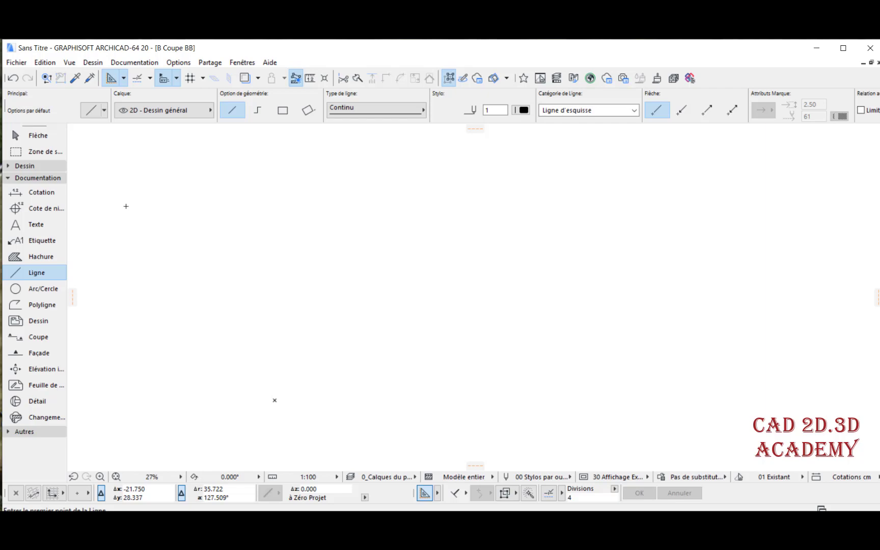
Step: Draw five separate single lines at different angles, the first two about 15 long at roughly 36° and 33°
{"action": "left_click", "coordinate": [206, 346]}
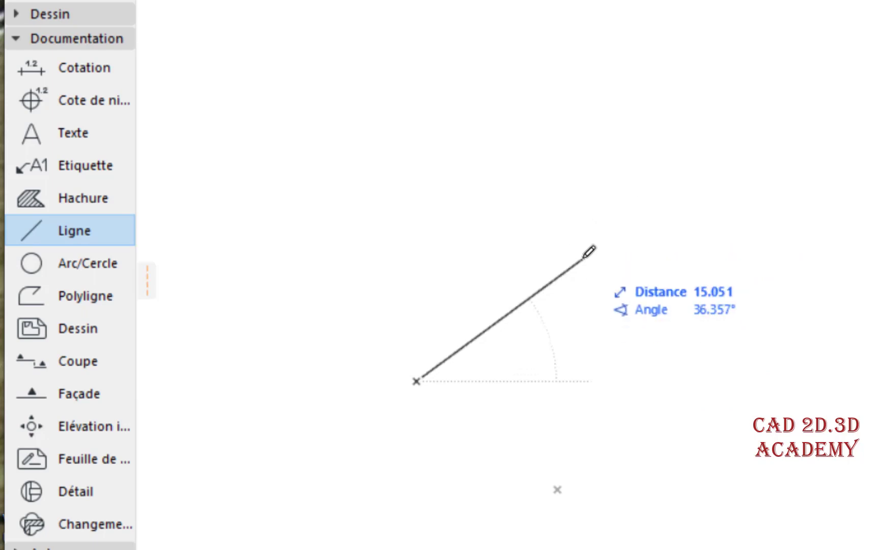
{"action": "left_click", "coordinate": [584, 256]}
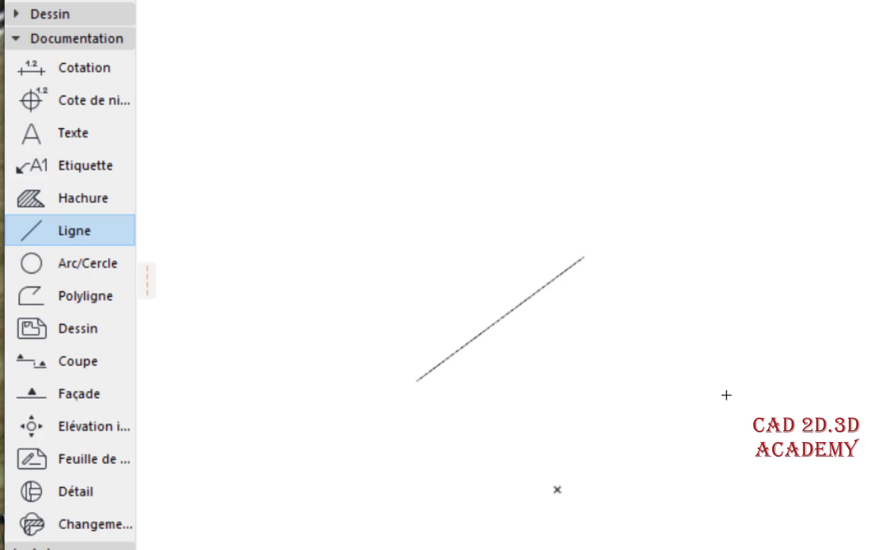
{"action": "left_click", "coordinate": [627, 138]}
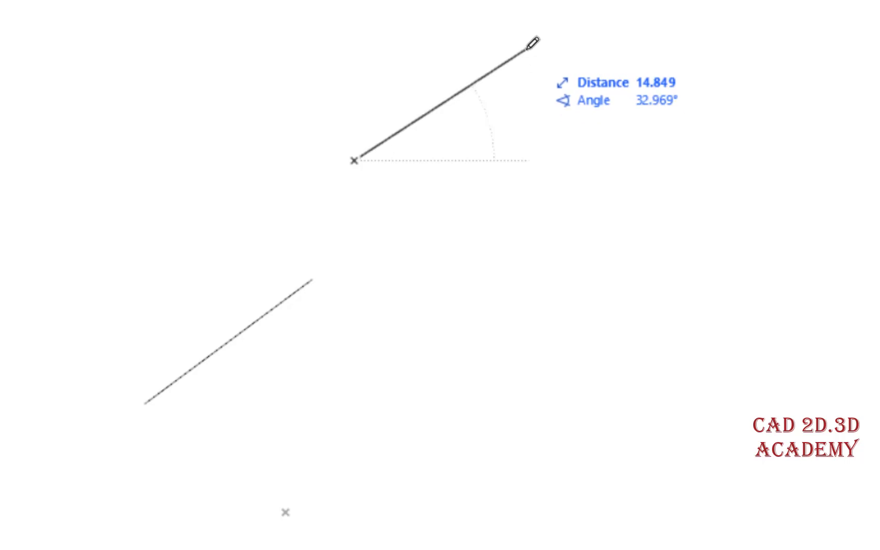
{"action": "left_click", "coordinate": [527, 49]}
{"action": "left_click", "coordinate": [598, 149]}
{"action": "left_click", "coordinate": [675, 341]}
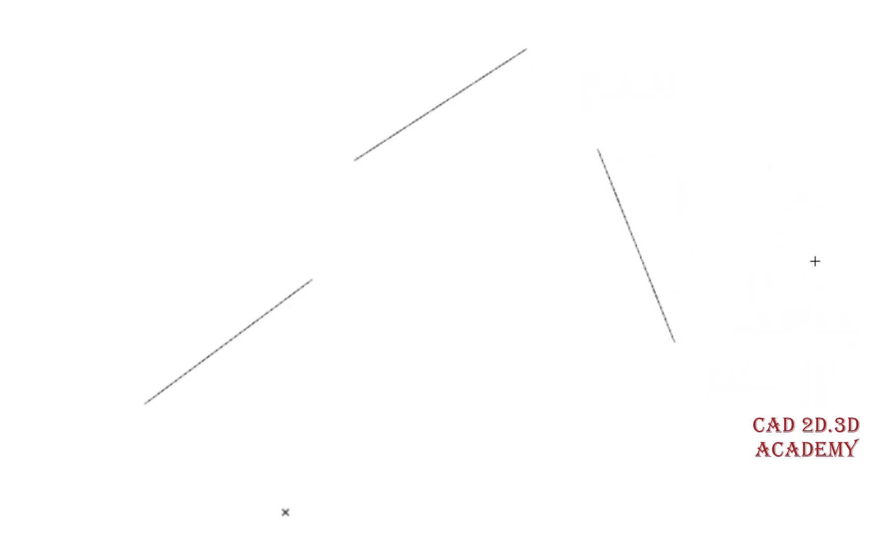
{"action": "left_click", "coordinate": [828, 205]}
{"action": "left_click", "coordinate": [779, 1]}
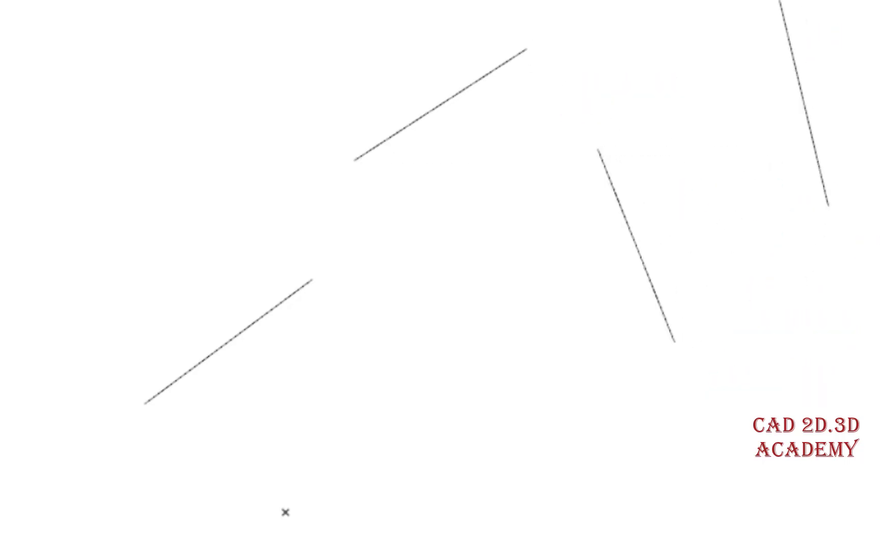
{"action": "left_click", "coordinate": [849, 315]}
{"action": "left_click", "coordinate": [712, 447]}
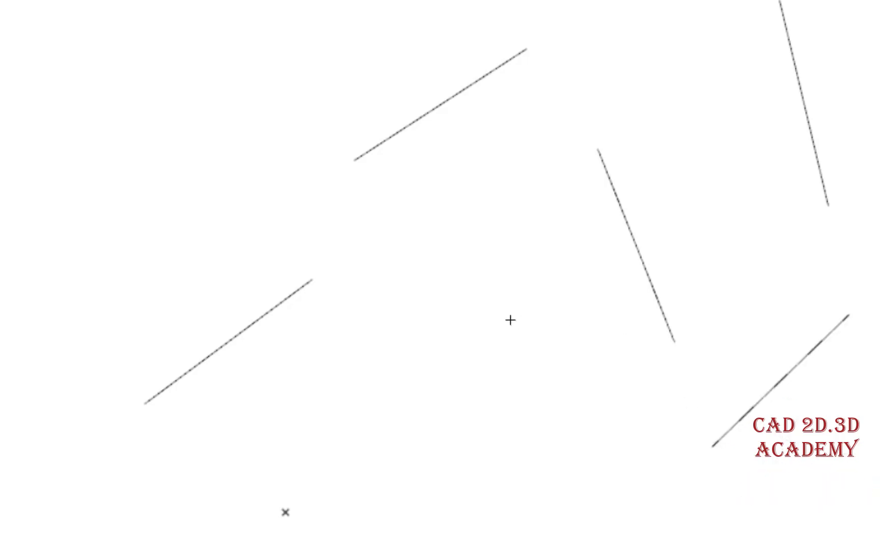
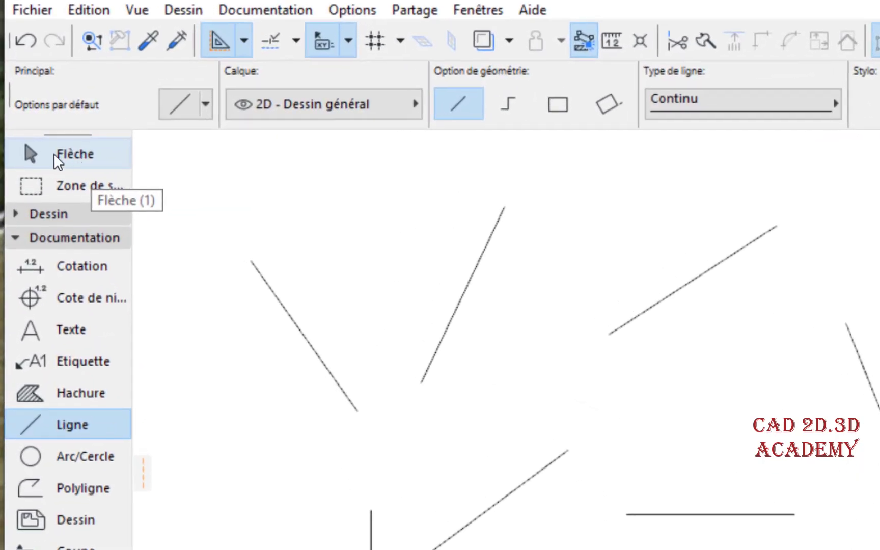
Step: Switch to the Flèche tool and select several of the slanted lines one at a time, clearing the selection once between picks
{"action": "left_click", "coordinate": [54, 154]}
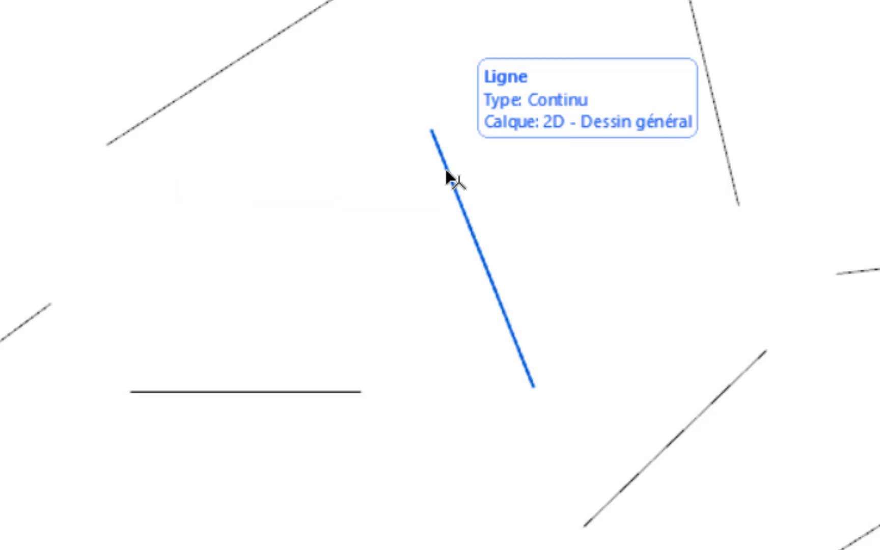
{"action": "left_click", "coordinate": [446, 171]}
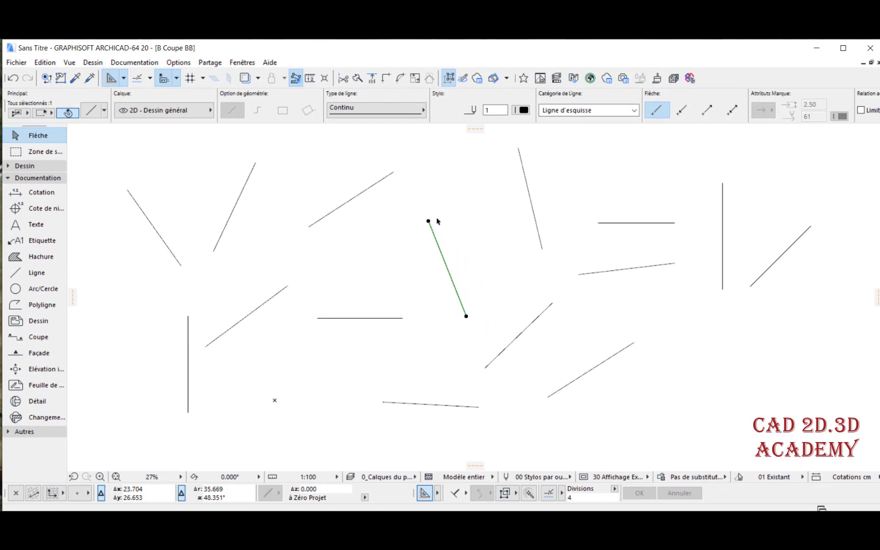
{"action": "left_click", "coordinate": [366, 194]}
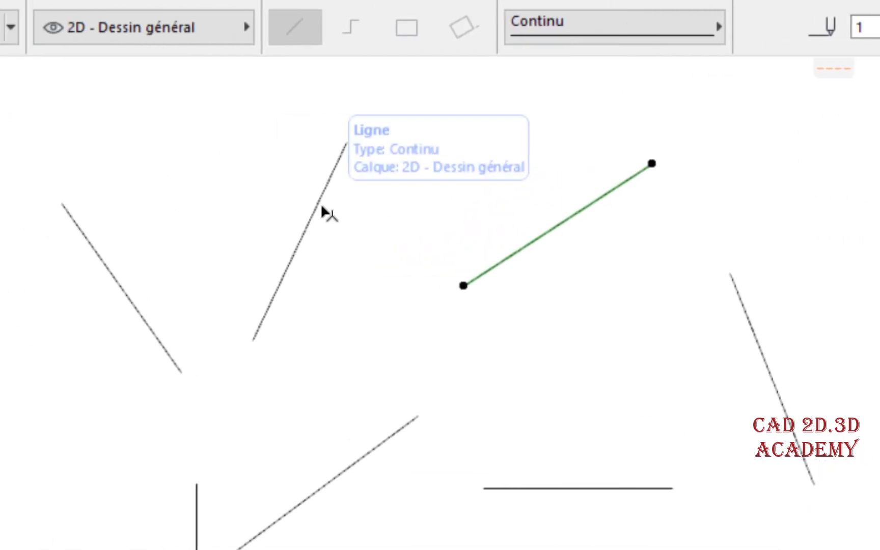
{"action": "key", "text": "Escape"}
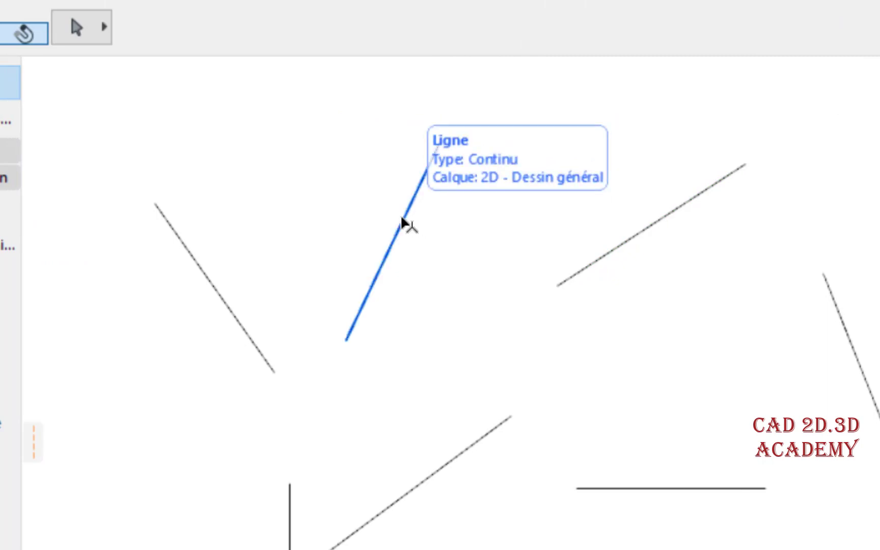
{"action": "left_click", "coordinate": [403, 223]}
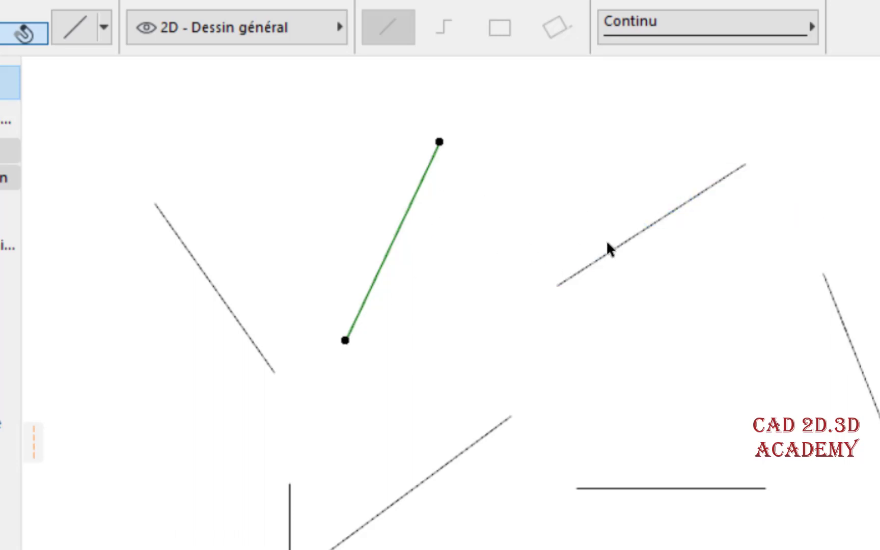
{"action": "left_click", "coordinate": [620, 247]}
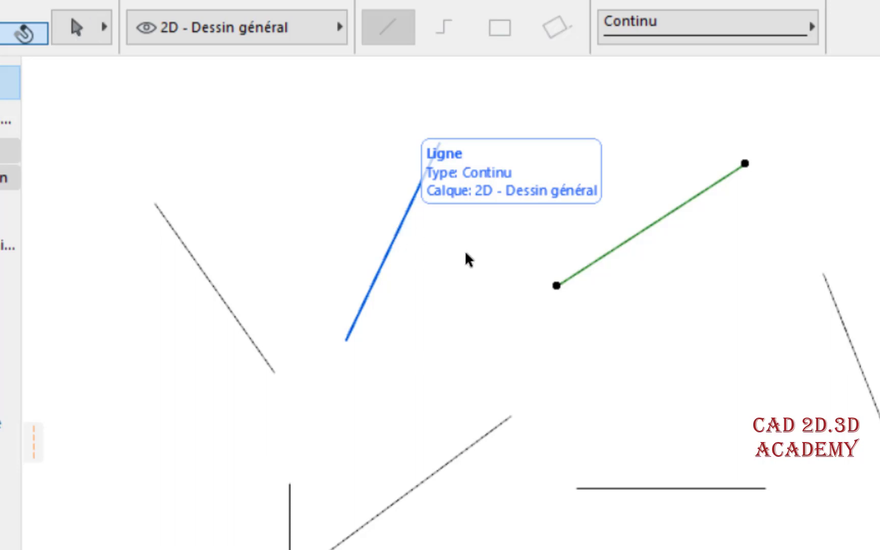
Step: Add the steep line in the middle and the horizontal line beside it to the current selection
{"action": "key", "text": "shift"}
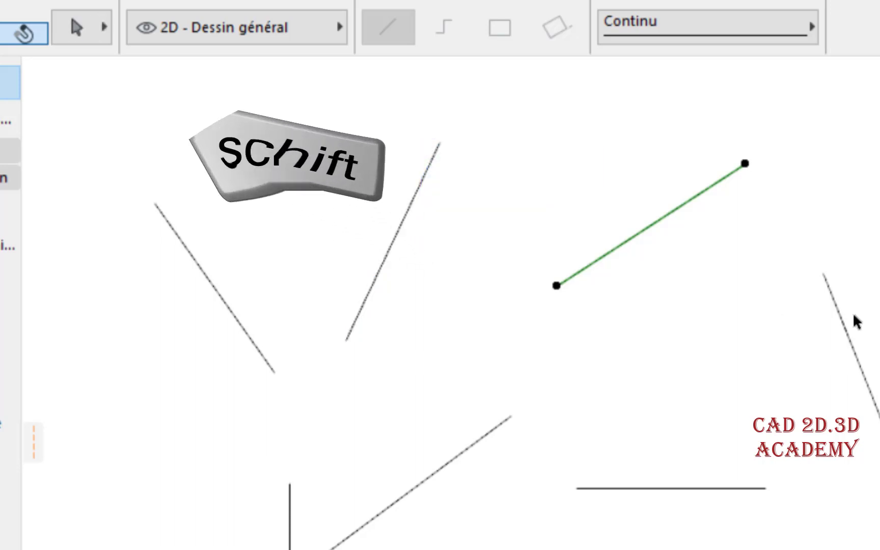
{"action": "left_click", "coordinate": [843, 332], "text": "shift"}
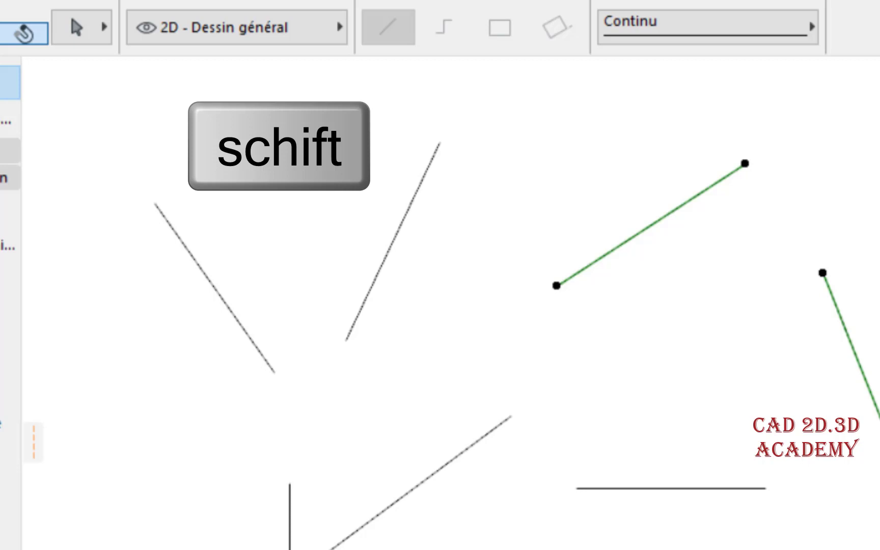
{"action": "left_click", "coordinate": [683, 489], "text": "shift"}
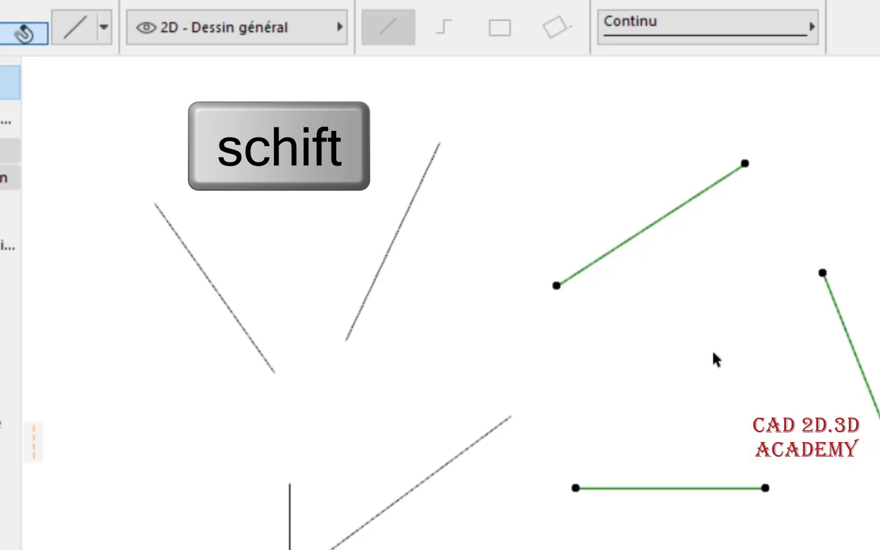
Step: Toggle individual lines out of the multiple selection until only the steep middle line is selected, and clear the selection
{"action": "left_click", "coordinate": [680, 210], "text": "shift"}
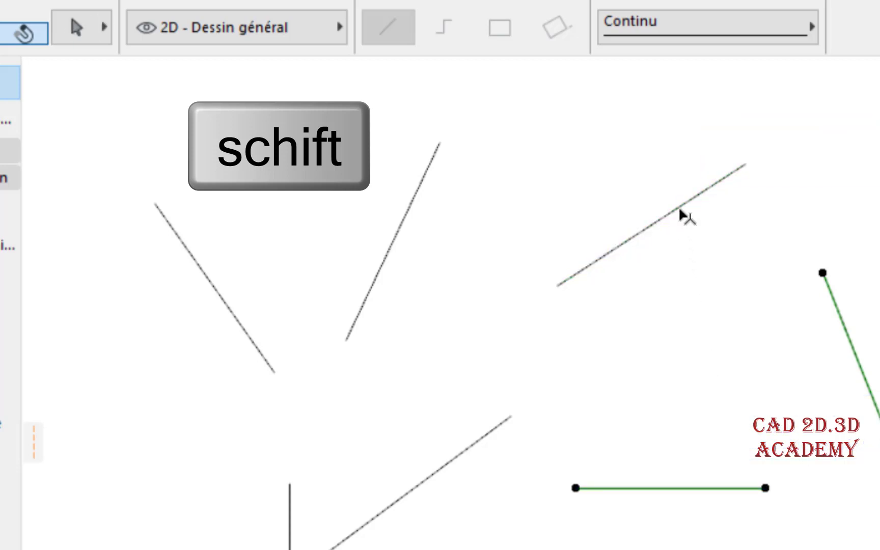
{"action": "left_click", "coordinate": [852, 331], "text": "shift"}
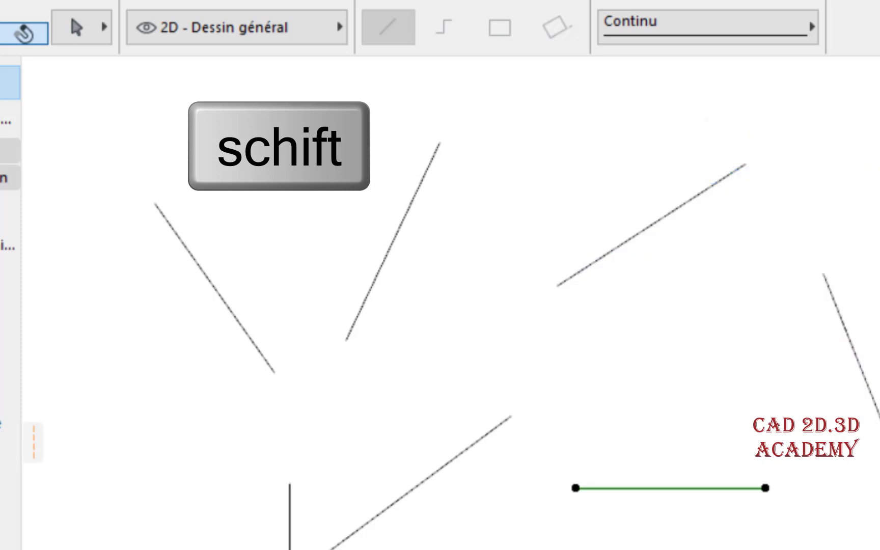
{"action": "left_click", "coordinate": [835, 307], "text": "shift"}
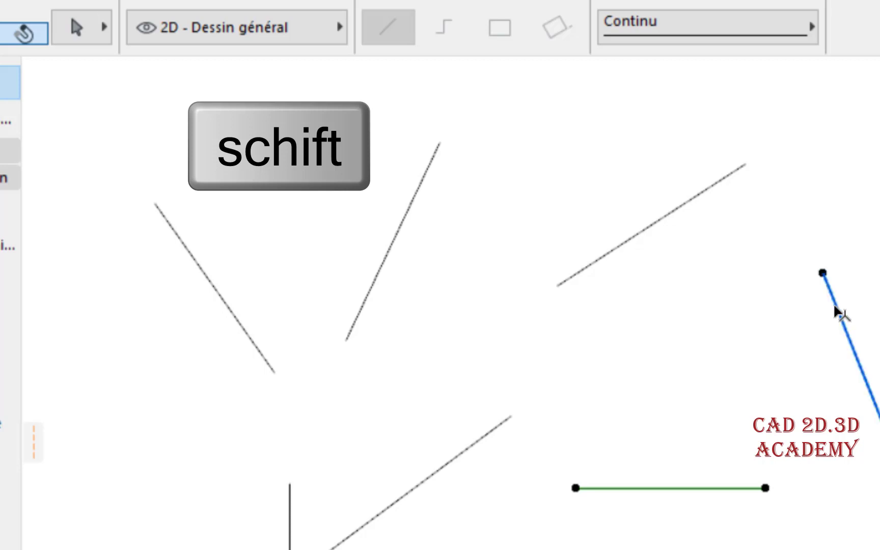
{"action": "left_click", "coordinate": [693, 488], "text": "shift"}
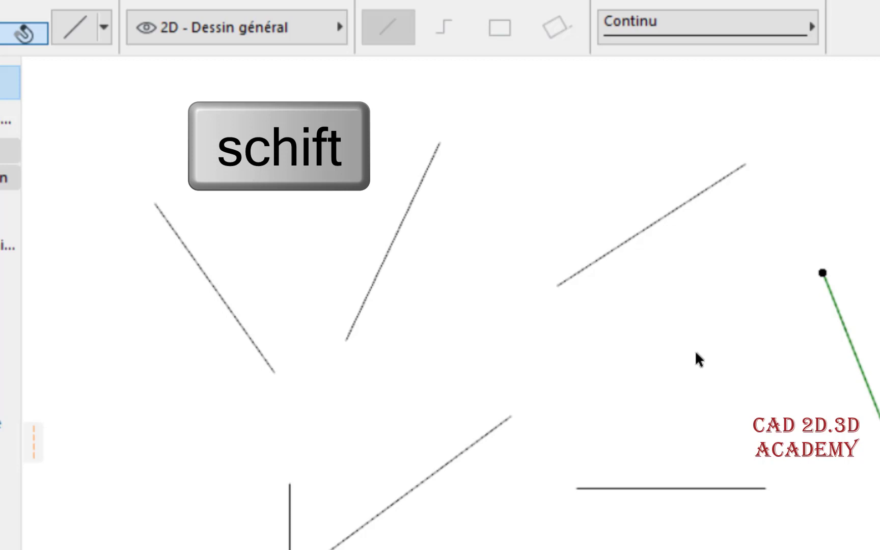
{"action": "key", "text": "shift"}
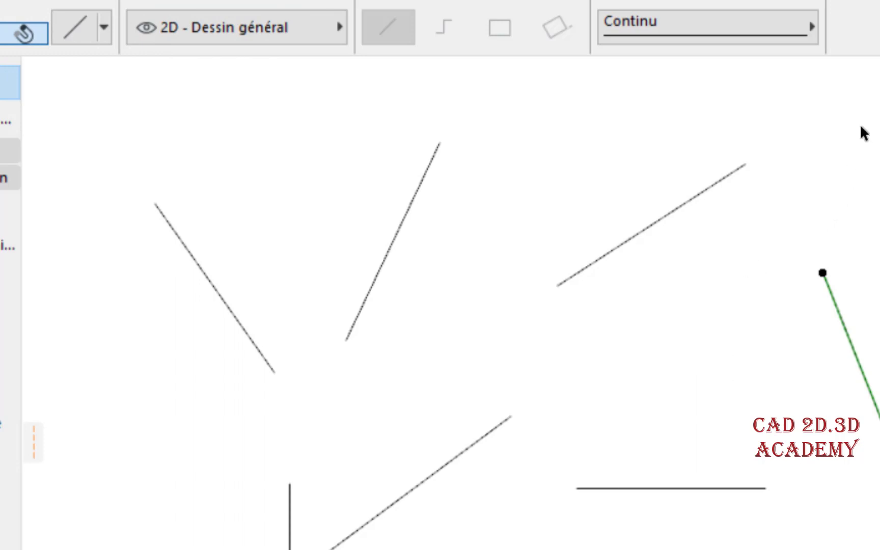
{"action": "key", "text": "Escape"}
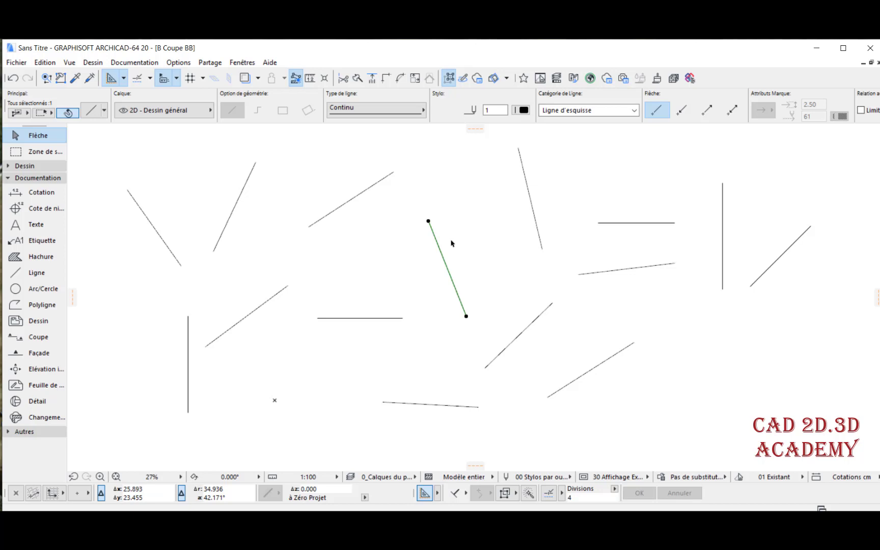
{"action": "left_click", "coordinate": [439, 238]}
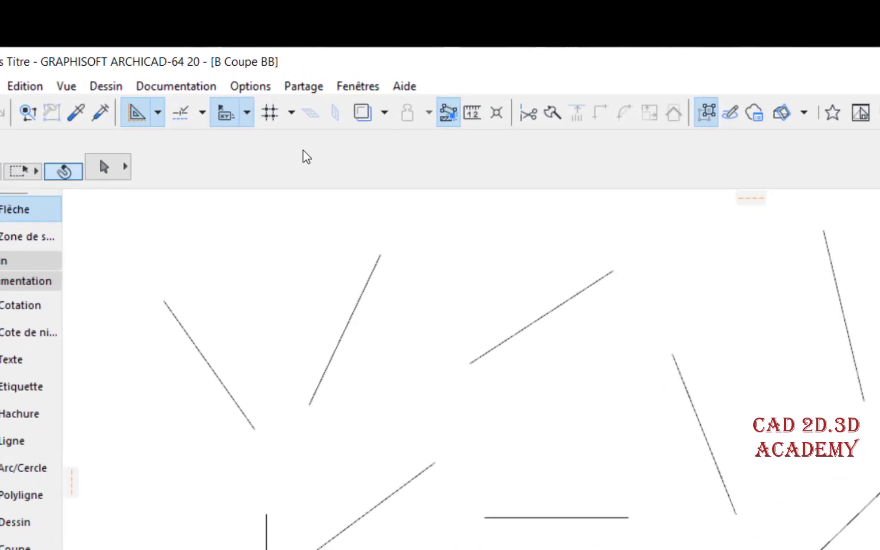
Step: Open the work environment's Sélection et informations Elément settings and pick a bright red for the selection points and zone
{"action": "left_click", "coordinate": [254, 89]}
{"action": "mouse_move", "coordinate": [287, 264]}
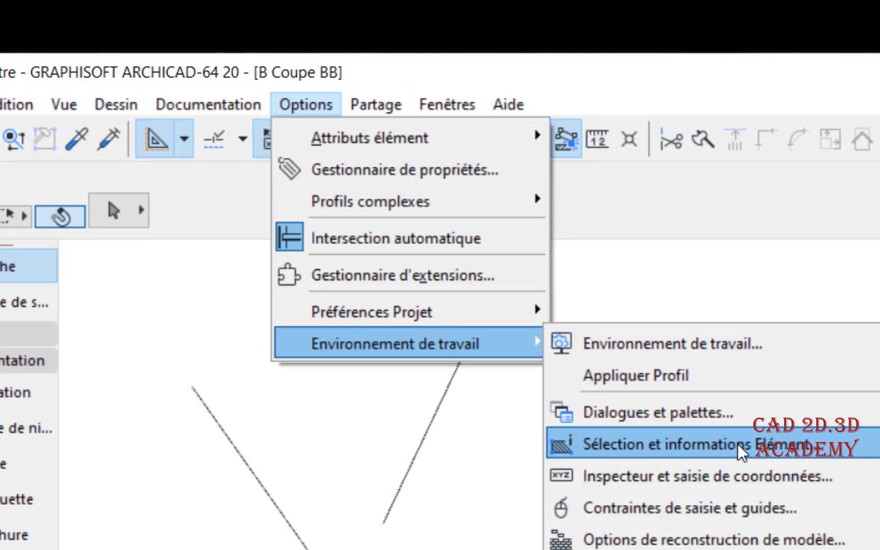
{"action": "left_click", "coordinate": [741, 451]}
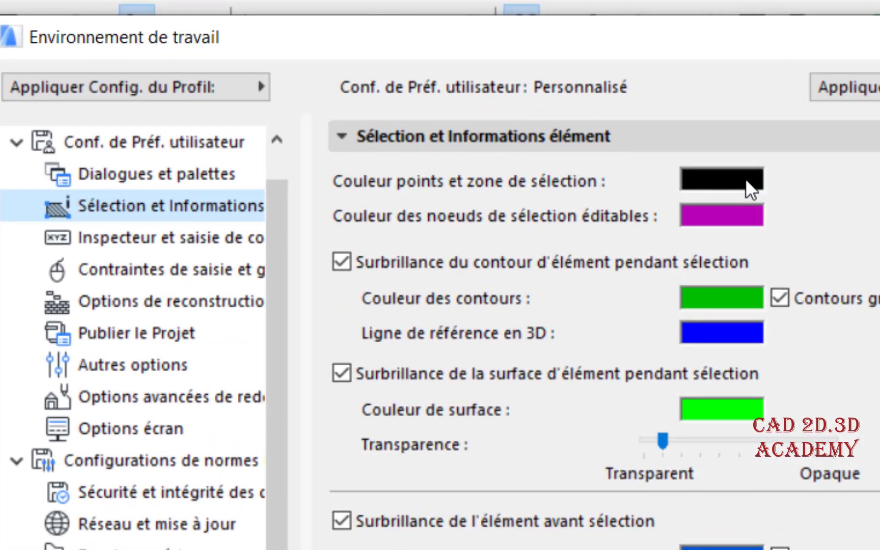
{"action": "left_click", "coordinate": [745, 178]}
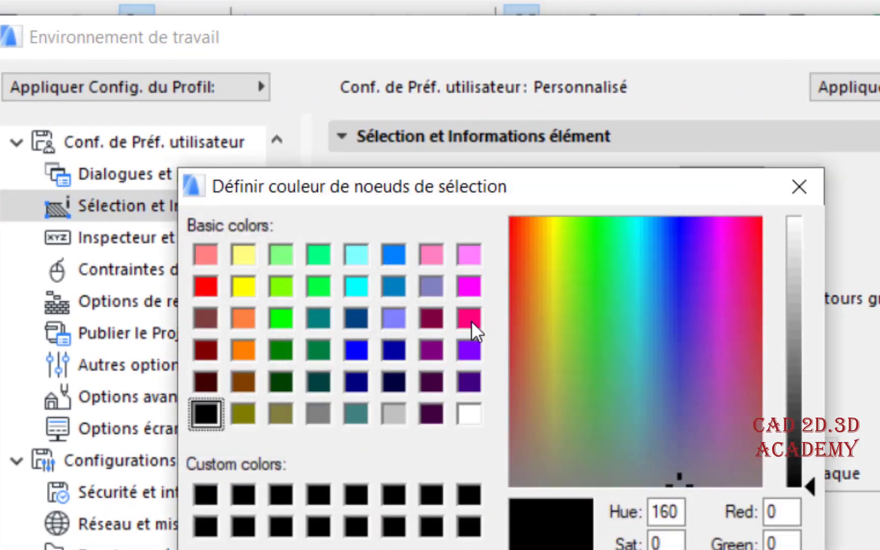
{"action": "left_click", "coordinate": [763, 218]}
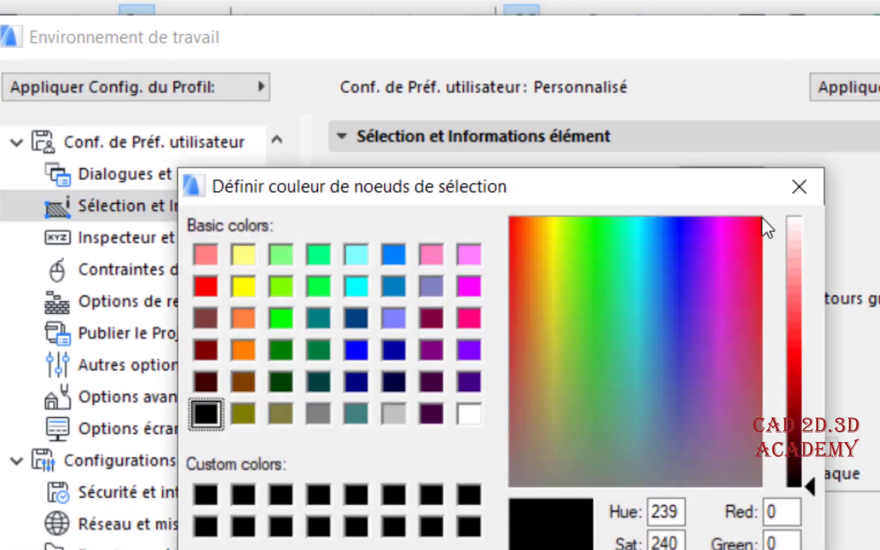
{"action": "left_click", "coordinate": [798, 332]}
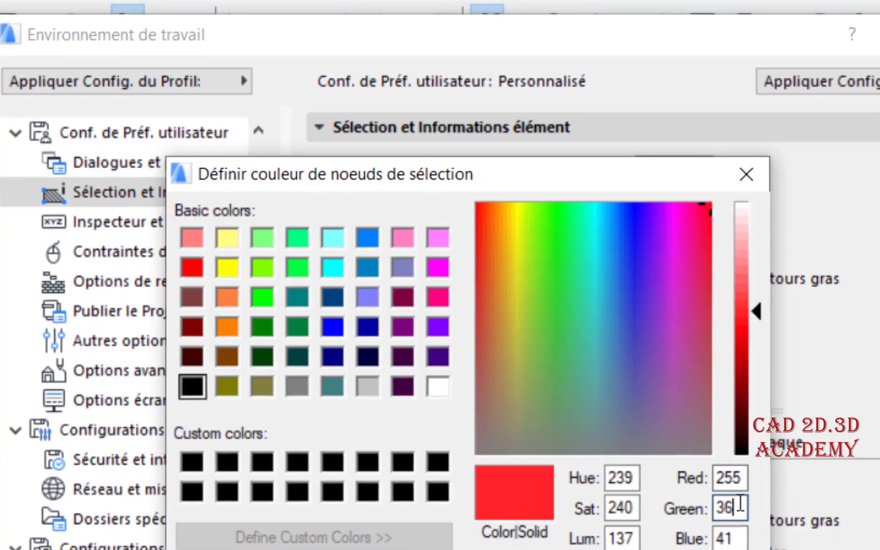
Step: Set the green and blue components of the selection point colour to 0, keep red at 255, and accept the colour
{"action": "left_click_drag", "start_coordinate": [786, 538], "coordinate": [729, 545]}
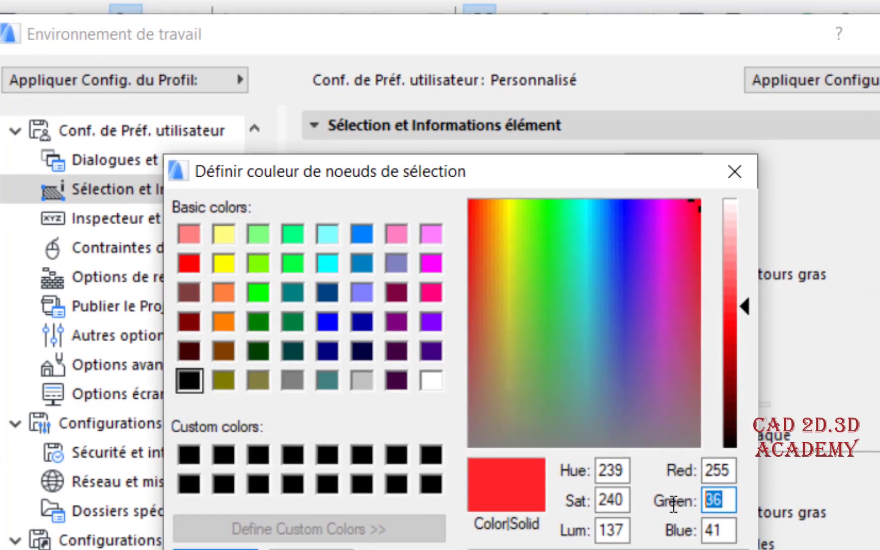
{"action": "type", "text": "0"}
{"action": "left_click", "coordinate": [730, 531]}
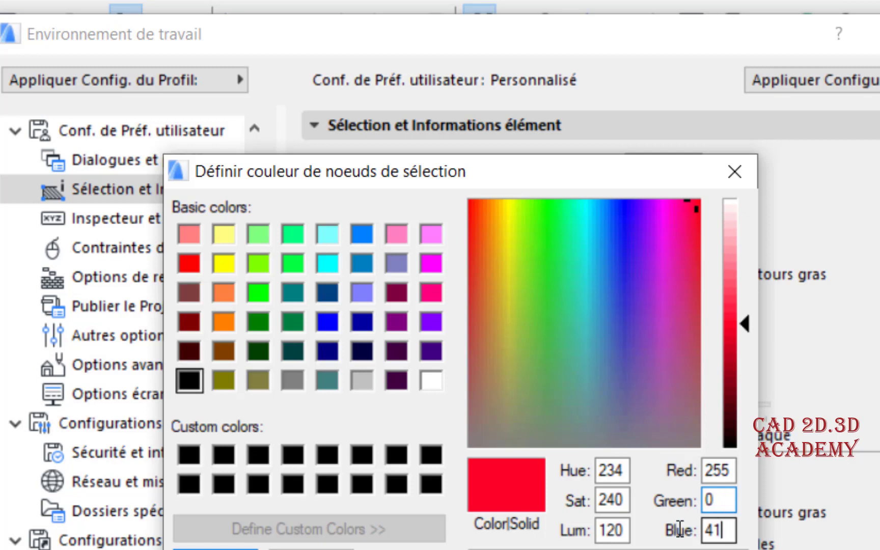
{"action": "key", "text": "BackSpace"}
{"action": "key", "text": "BackSpace"}
{"action": "type", "text": "0"}
{"action": "left_click", "coordinate": [717, 497]}
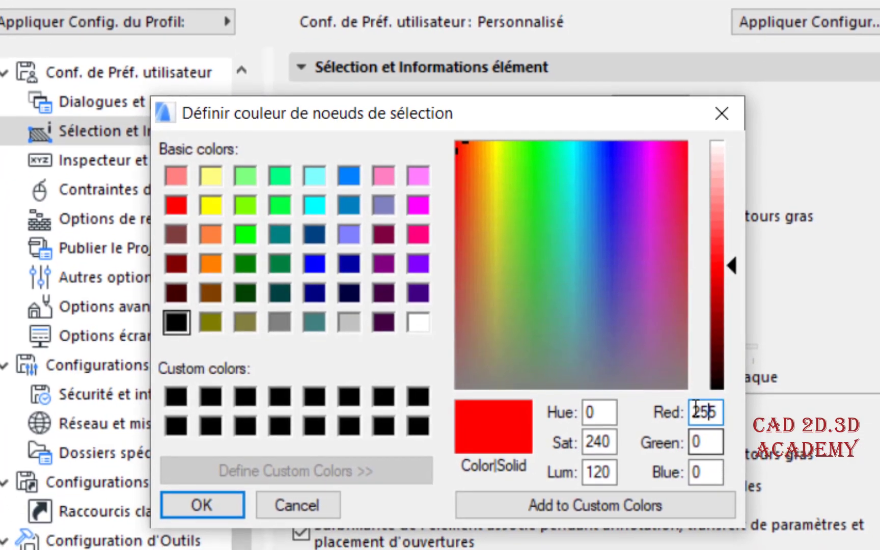
{"action": "left_click", "coordinate": [719, 468]}
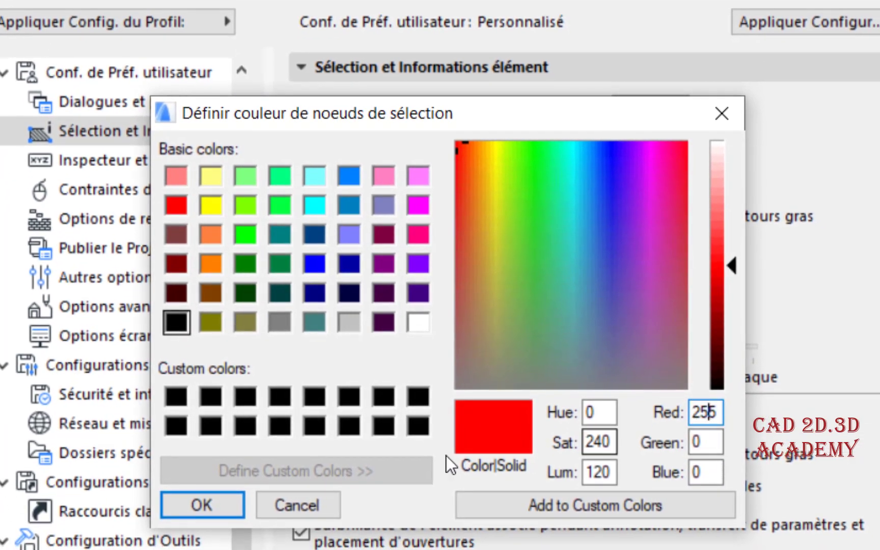
{"action": "left_click", "coordinate": [194, 509]}
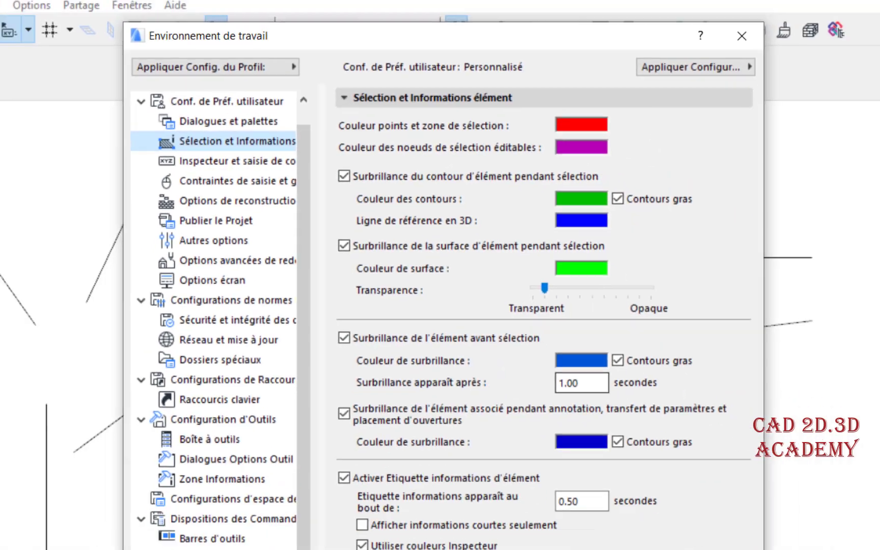
Step: Apply the work environment settings and select the steep middle line to check its selection point colour
{"action": "left_click", "coordinate": [716, 549]}
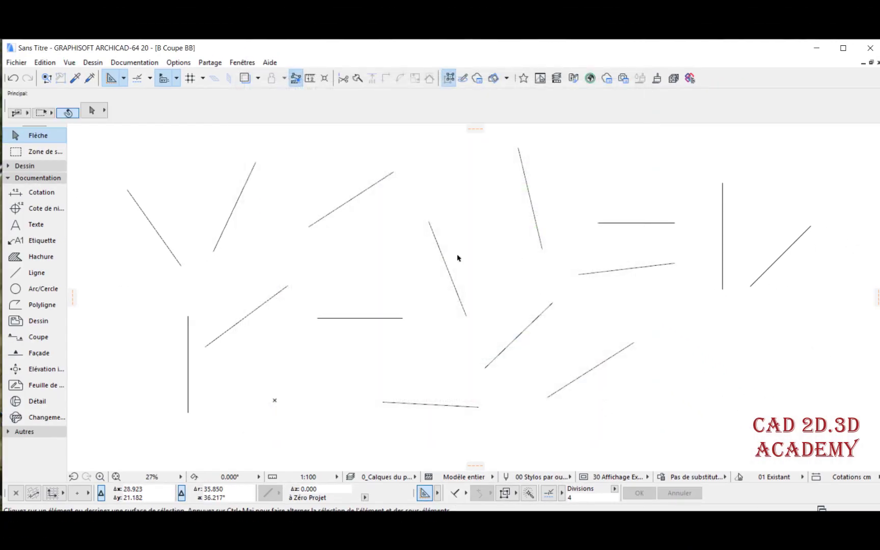
{"action": "left_click", "coordinate": [437, 246]}
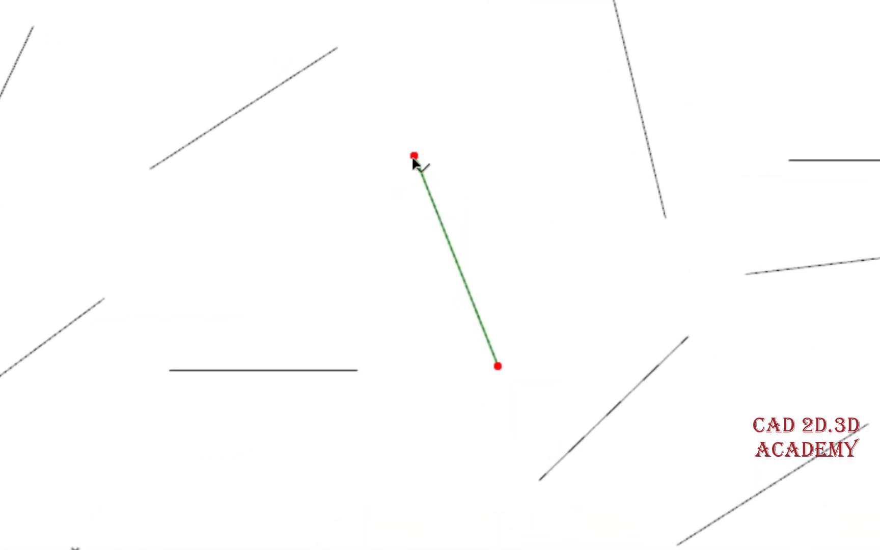
Step: Select and deselect the upper sloping line to check its selection points, pre-selection highlight and information tag
{"action": "left_click", "coordinate": [325, 153]}
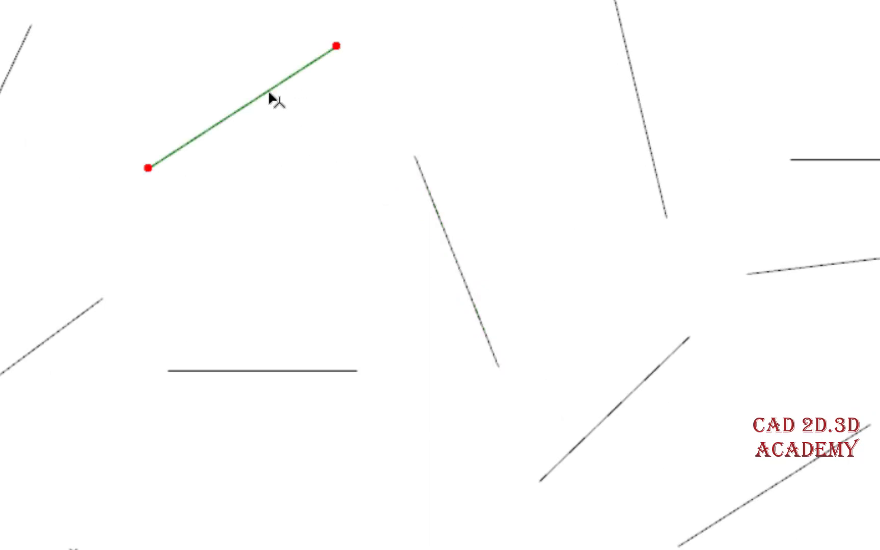
{"action": "left_click", "coordinate": [254, 107]}
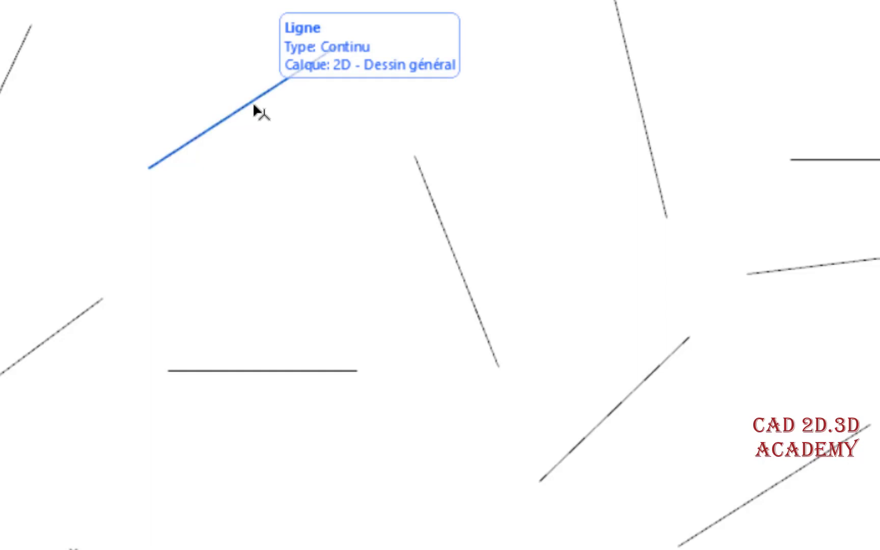
{"action": "left_click", "coordinate": [264, 144]}
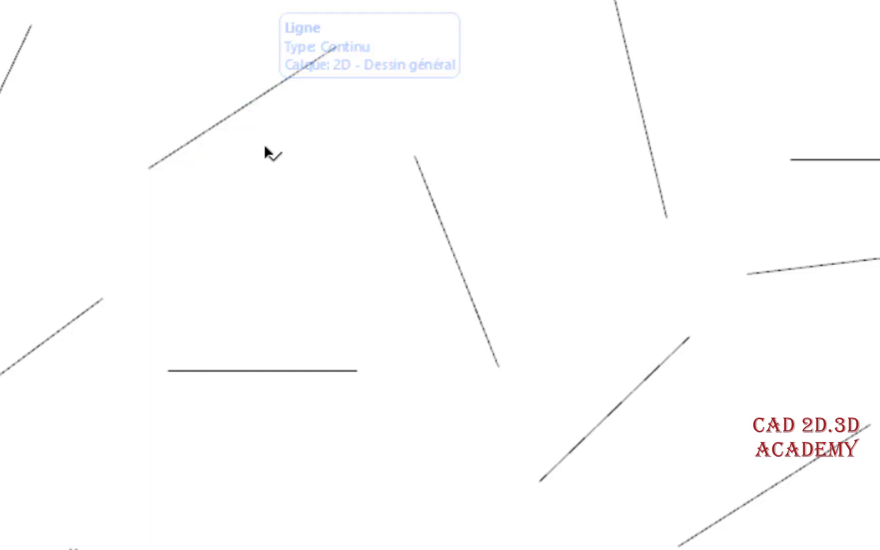
{"action": "left_click", "coordinate": [224, 116]}
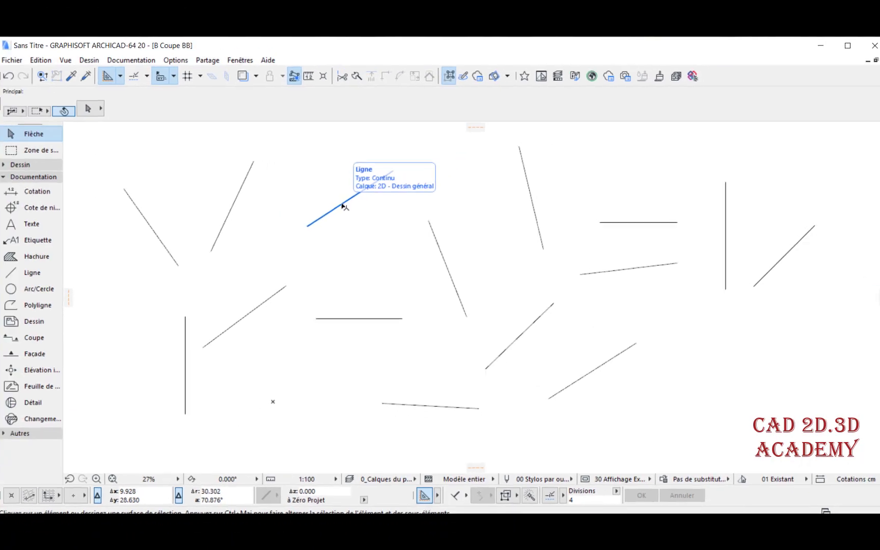
{"action": "left_click", "coordinate": [307, 154]}
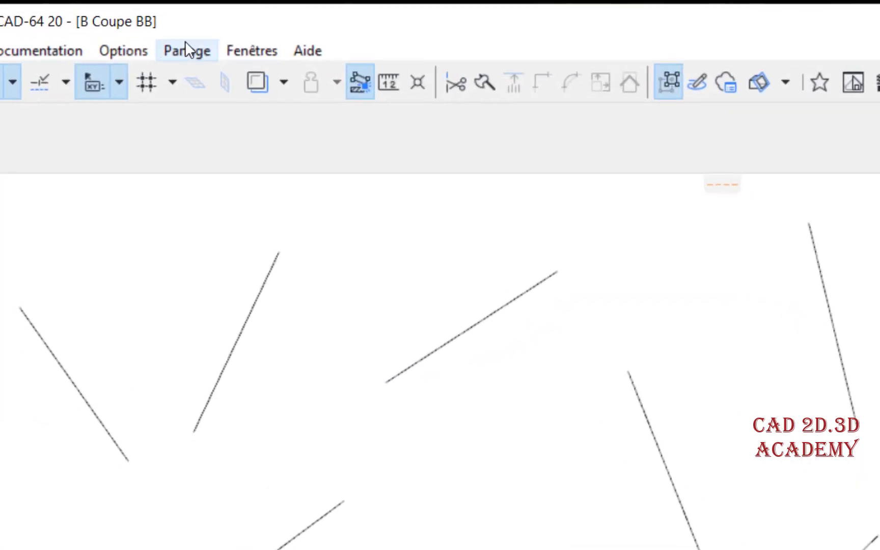
Step: In the work environment's Sélection et informations Elément settings, set the pre-selection highlight delay to 0.10 seconds and apply it
{"action": "left_click", "coordinate": [125, 49]}
{"action": "mouse_move", "coordinate": [284, 280]}
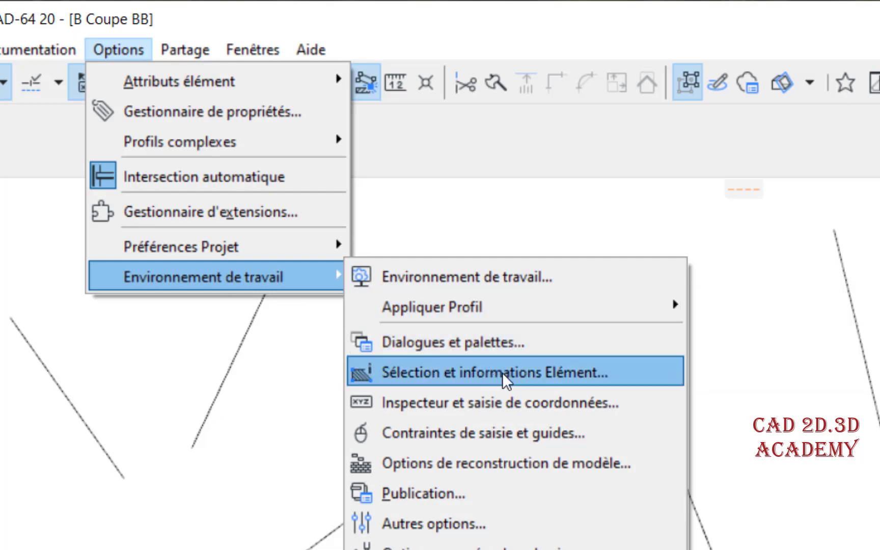
{"action": "left_click", "coordinate": [516, 373]}
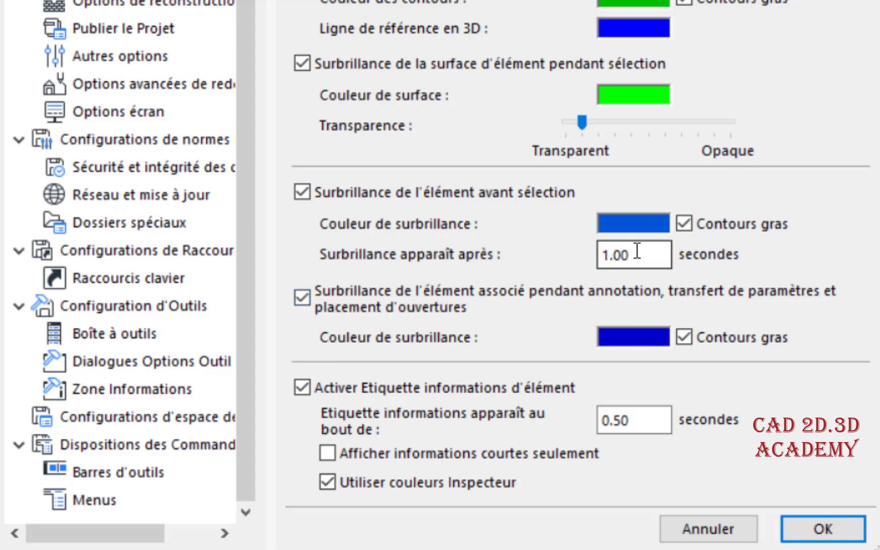
{"action": "left_click_drag", "start_coordinate": [637, 251], "coordinate": [586, 255]}
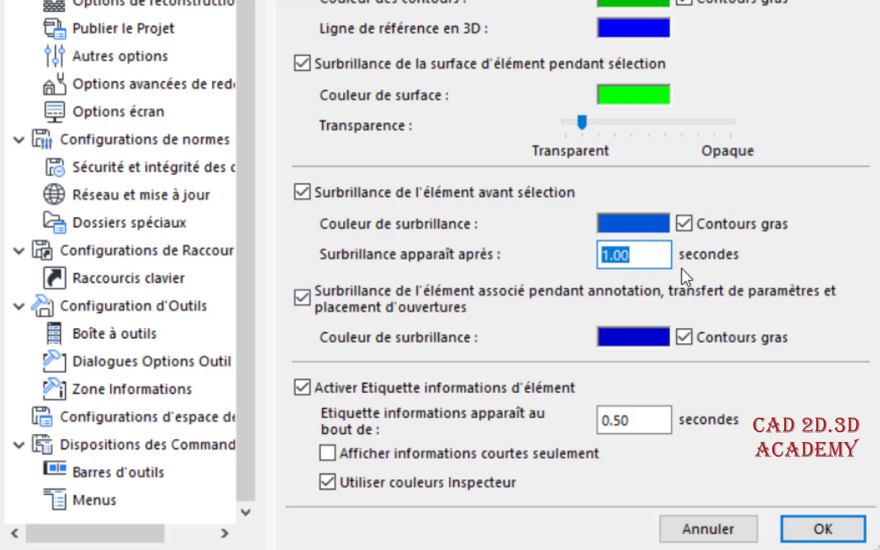
{"action": "type", "text": "0.1"}
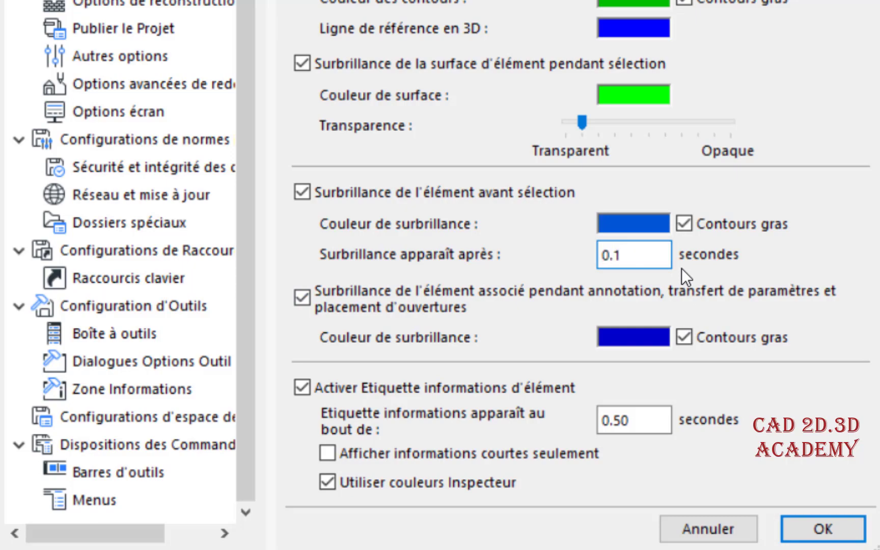
{"action": "type", "text": "0"}
{"action": "left_click", "coordinate": [821, 533]}
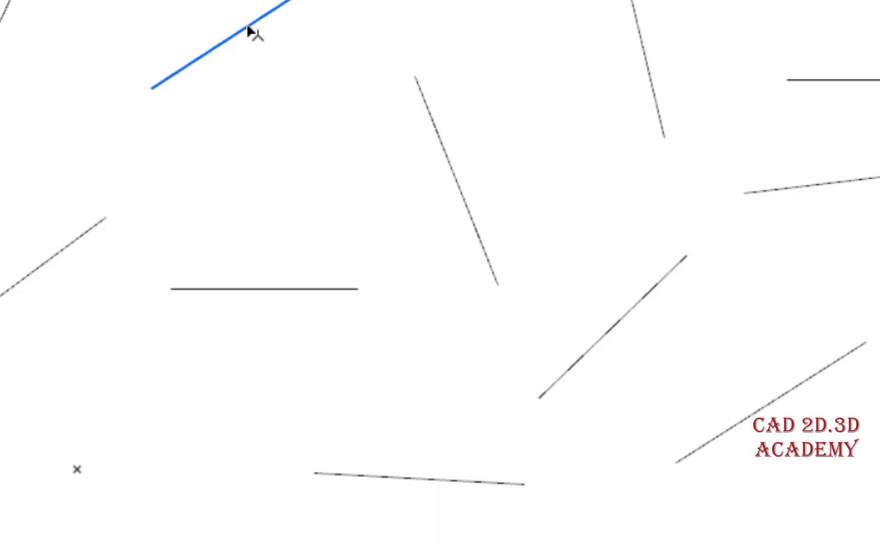
Step: Reopen the Sélection et informations Elément settings, turn off the element information tag (Activer Etiquette informations d'élément) and apply the change
{"action": "left_click", "coordinate": [219, 53]}
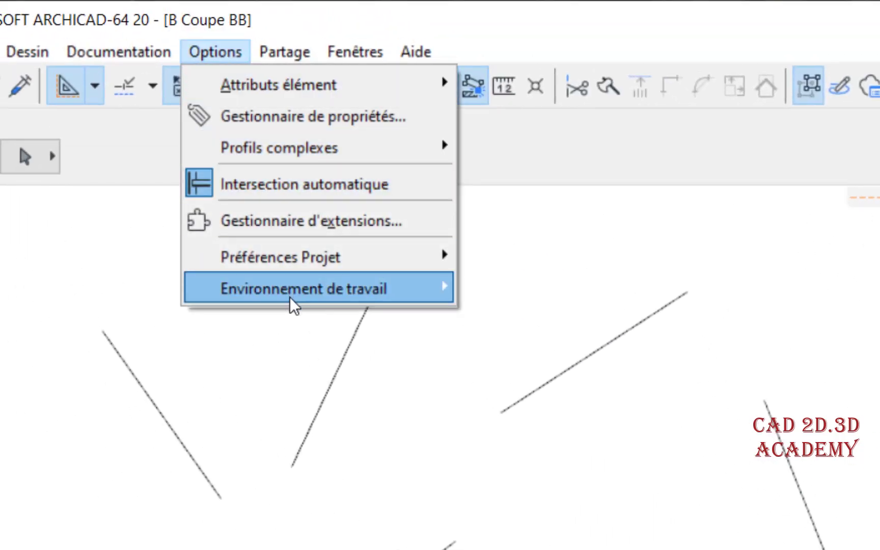
{"action": "mouse_move", "coordinate": [291, 300]}
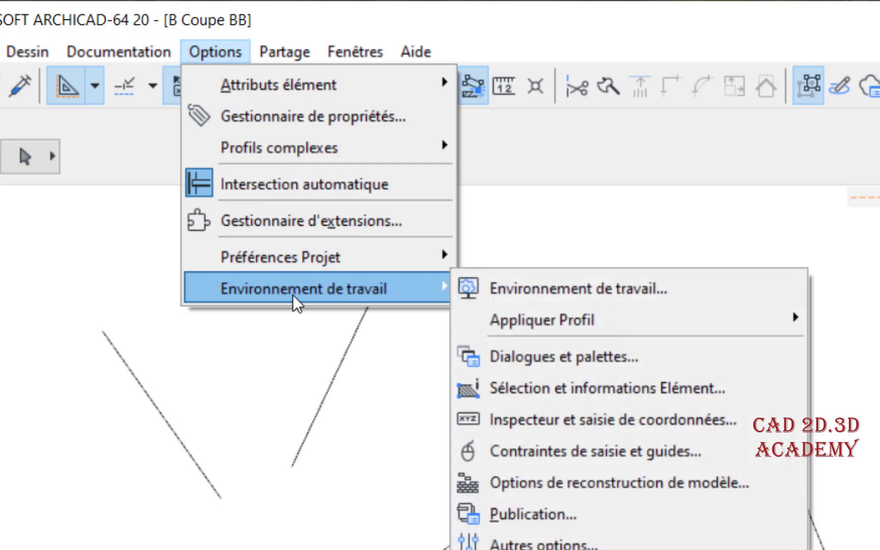
{"action": "left_click", "coordinate": [544, 392]}
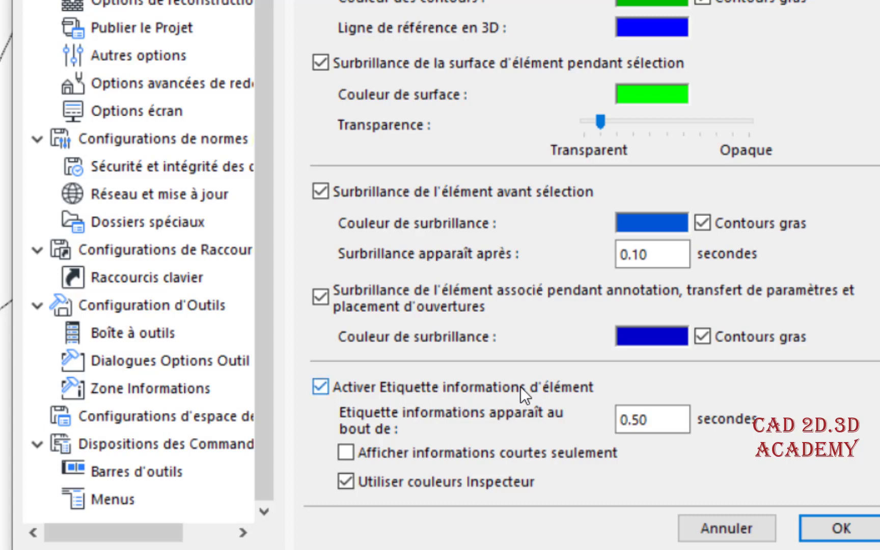
{"action": "left_click", "coordinate": [340, 386]}
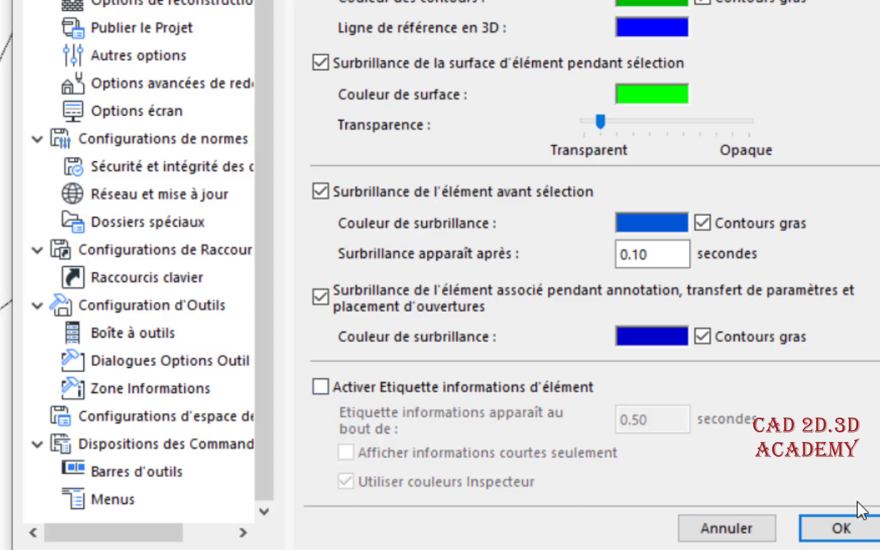
{"action": "left_click", "coordinate": [851, 534]}
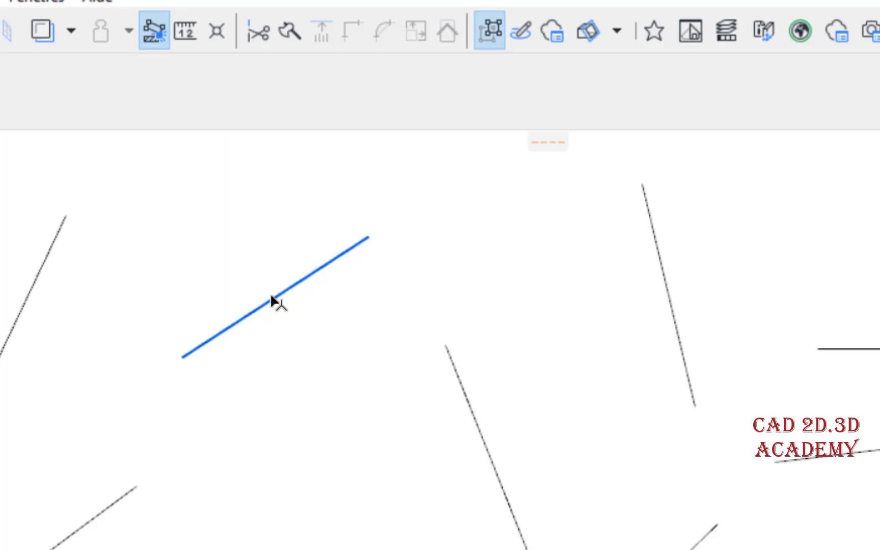
Step: Select the upper sloping line twice to check its highlight without the information tag, clearing the selection each time
{"action": "left_click", "coordinate": [271, 296]}
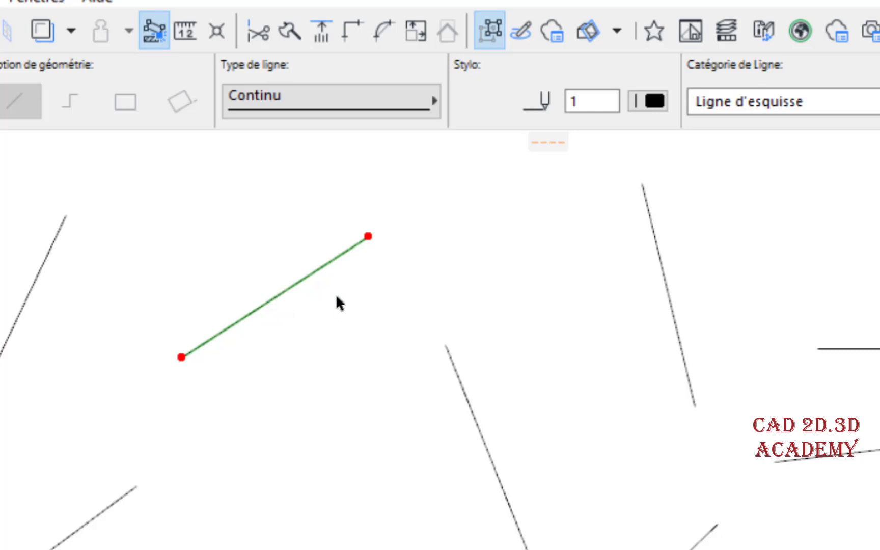
{"action": "left_click", "coordinate": [291, 308]}
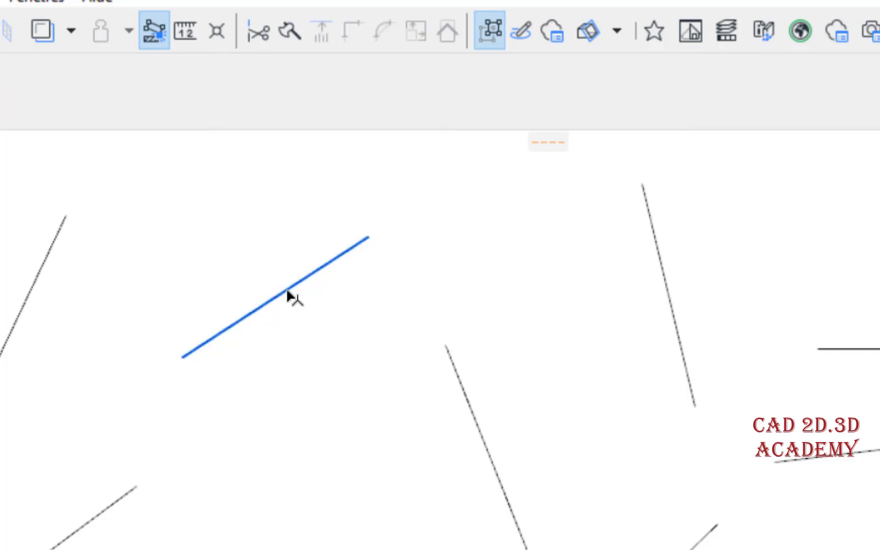
{"action": "left_click", "coordinate": [283, 295]}
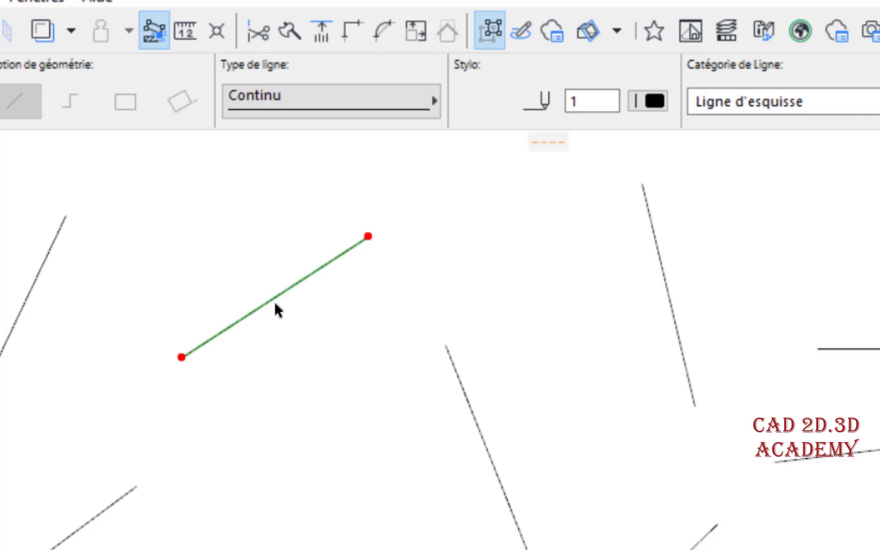
{"action": "left_click", "coordinate": [203, 217]}
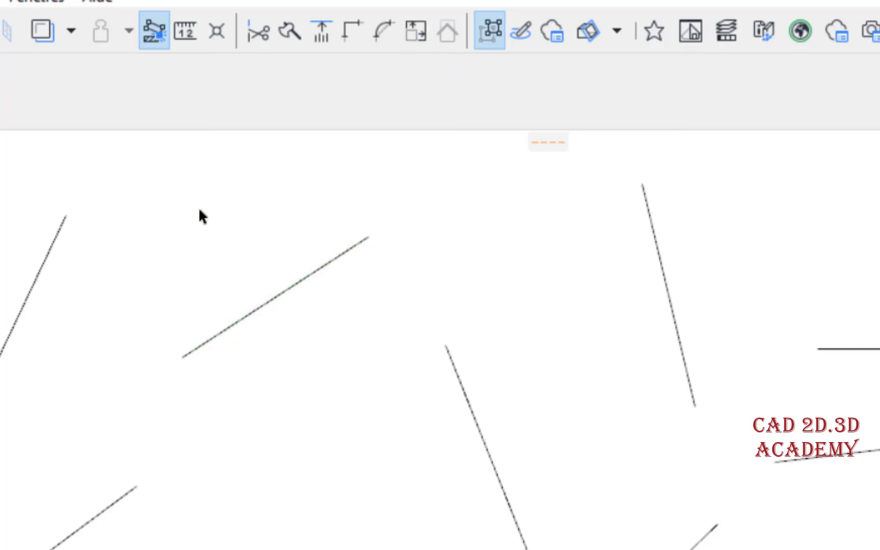
Step: Review the selection and highlight colours in the Sélection et informations Elément settings, and close the dialog
{"action": "left_click", "coordinate": [119, 39]}
{"action": "mouse_move", "coordinate": [299, 295]}
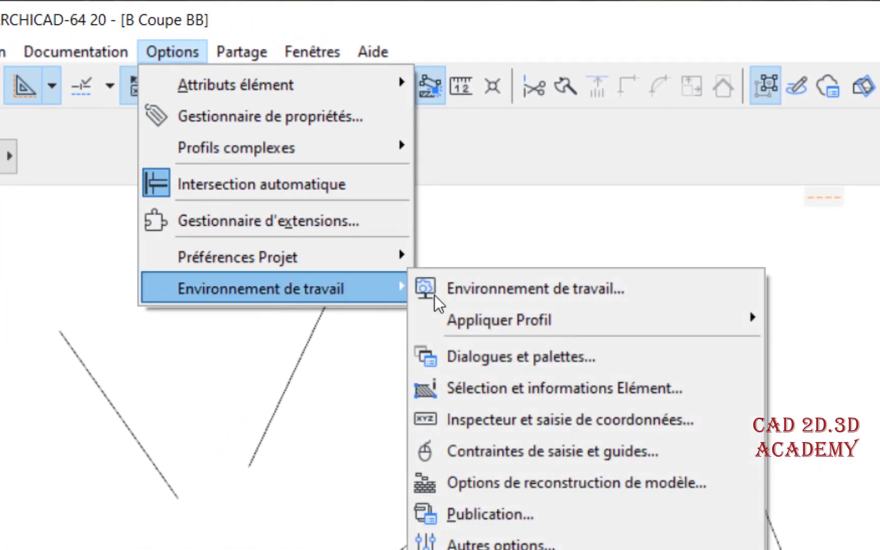
{"action": "left_click", "coordinate": [506, 385]}
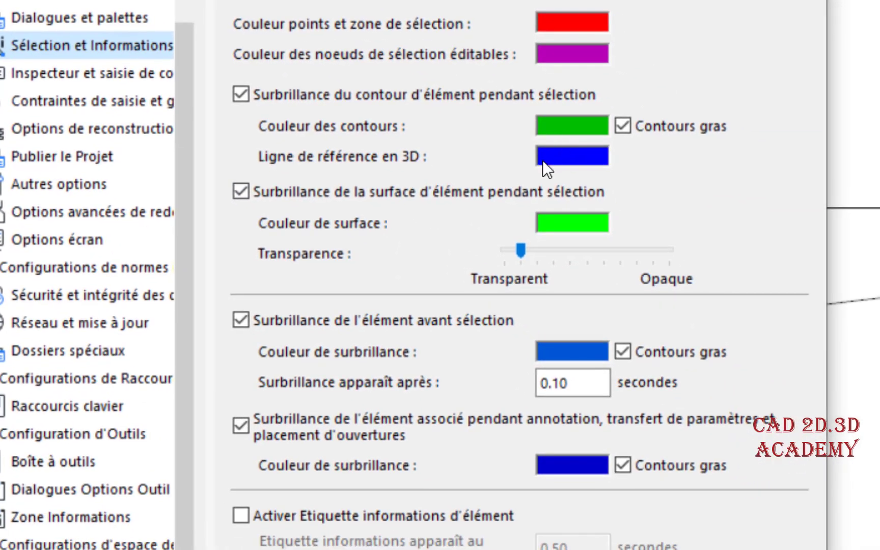
{"action": "left_click", "coordinate": [670, 347]}
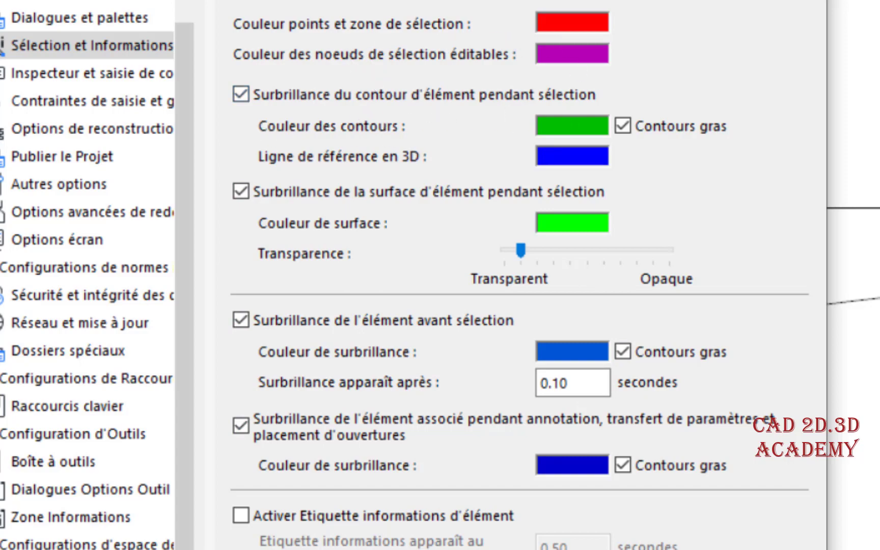
{"action": "left_click", "coordinate": [770, 549]}
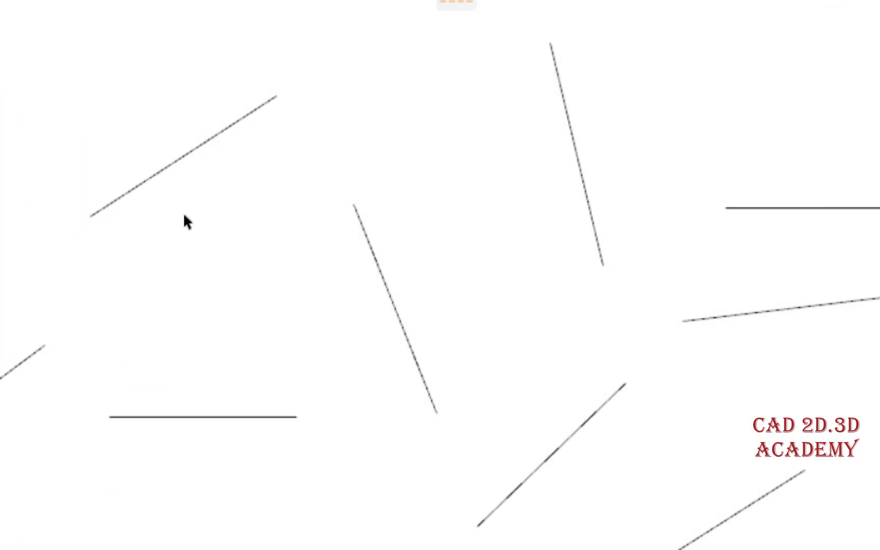
Step: Select the upper sloping line and the leftmost upper line one after the other, and clear the selection
{"action": "left_click", "coordinate": [181, 163]}
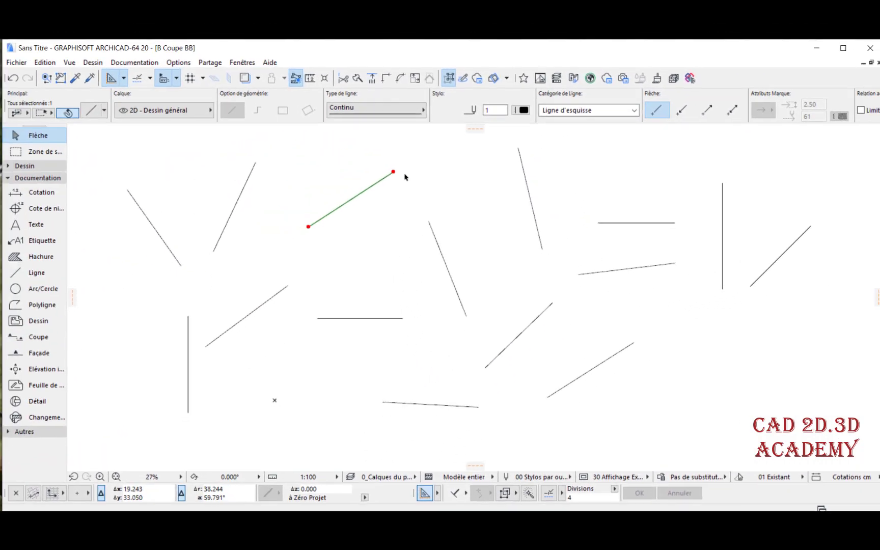
{"action": "left_click", "coordinate": [179, 263]}
{"action": "left_click", "coordinate": [150, 227]}
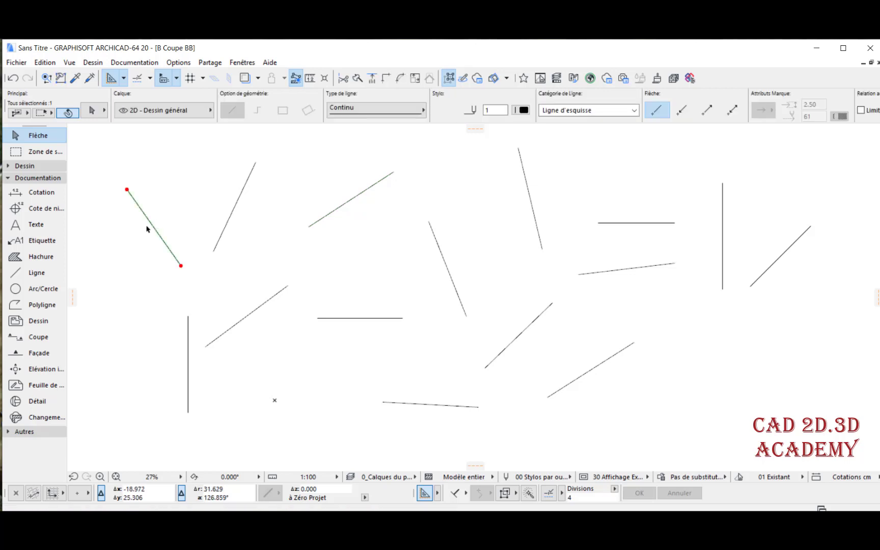
{"action": "left_click", "coordinate": [189, 199]}
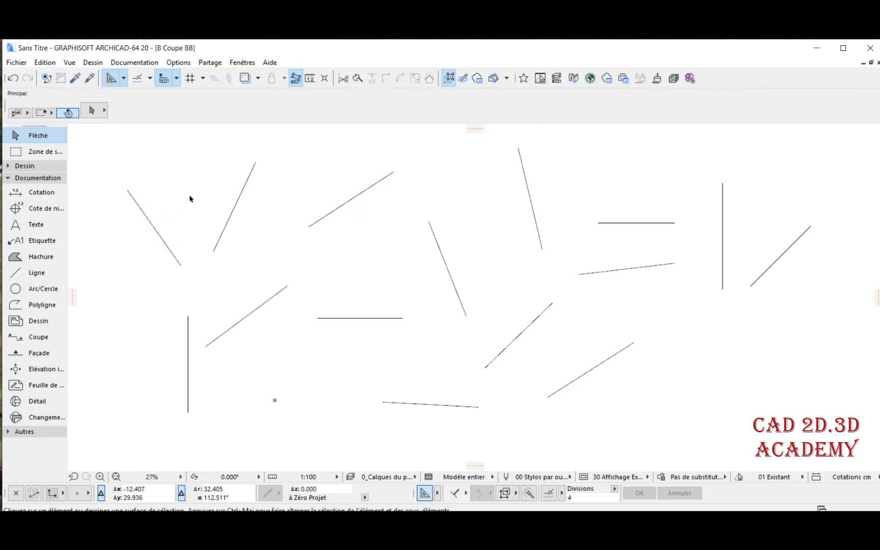
Step: Select all the lines twice with a selection rectangle from upper left to lower right, clearing the selection after each
{"action": "left_click", "coordinate": [107, 143]}
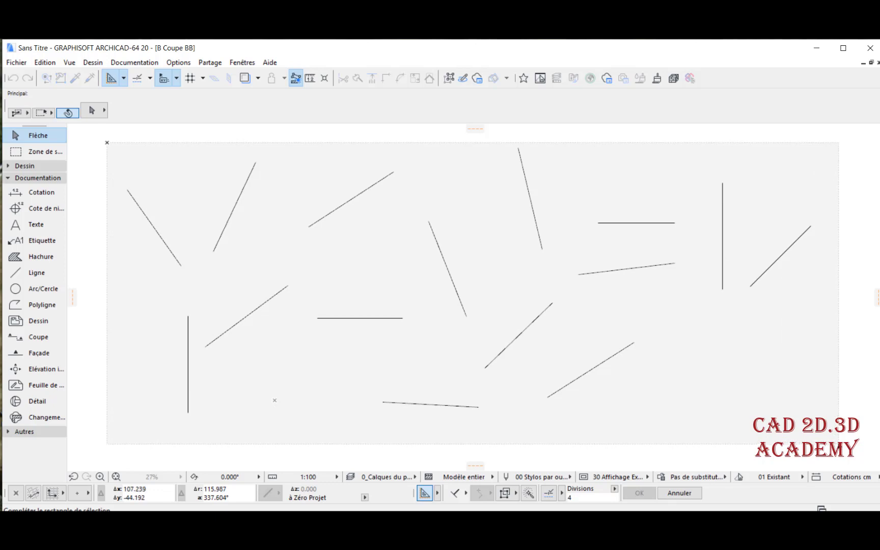
{"action": "left_click", "coordinate": [838, 445]}
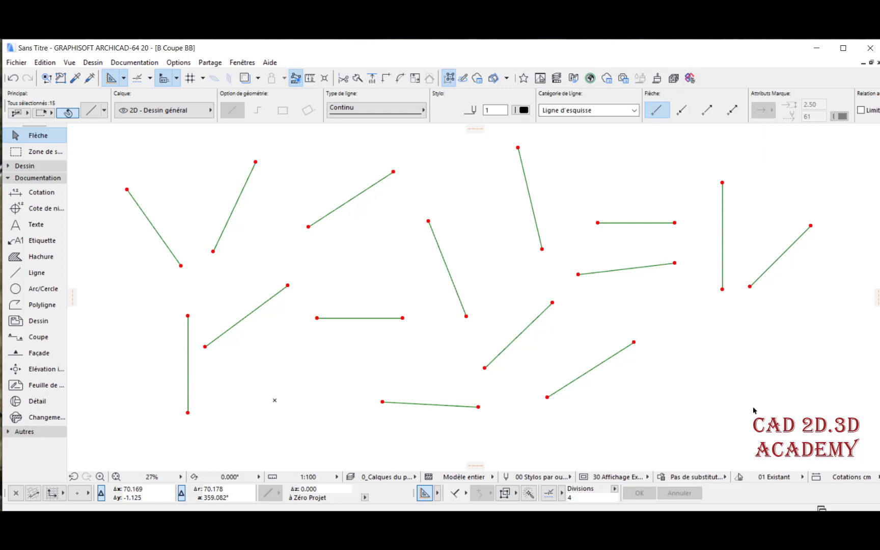
{"action": "left_click", "coordinate": [743, 390]}
{"action": "left_click", "coordinate": [102, 154]}
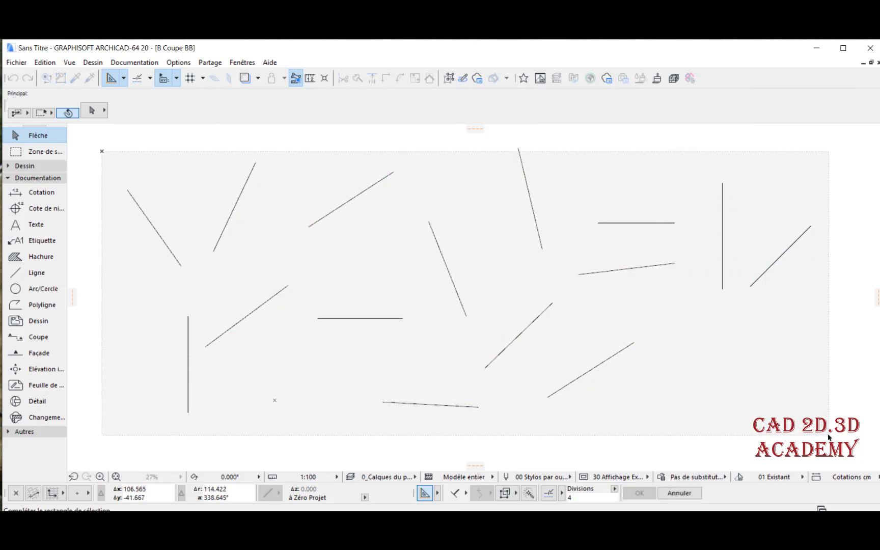
{"action": "left_click", "coordinate": [829, 436]}
{"action": "left_click", "coordinate": [773, 162]}
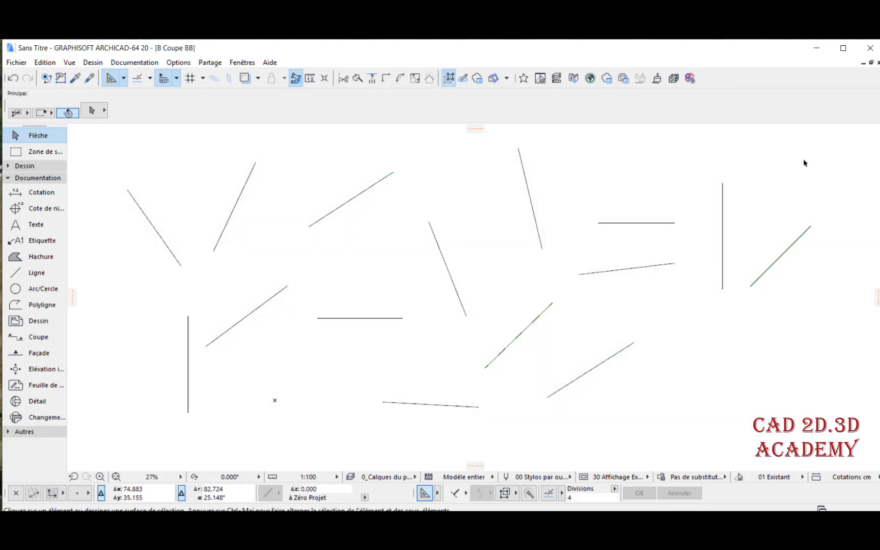
Step: Select all the lines with a selection rectangle from upper right to lower left, and clear the selection
{"action": "left_click", "coordinate": [858, 142]}
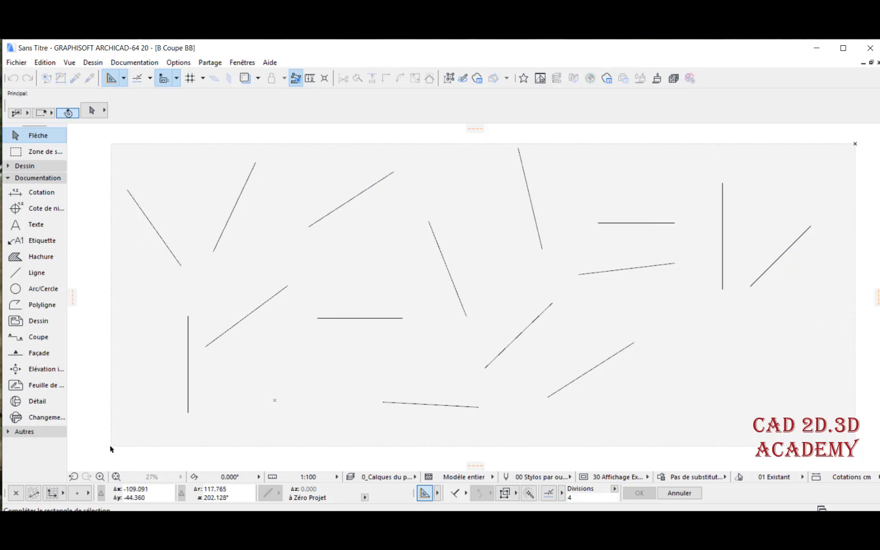
{"action": "left_click", "coordinate": [110, 448]}
{"action": "left_click", "coordinate": [661, 392]}
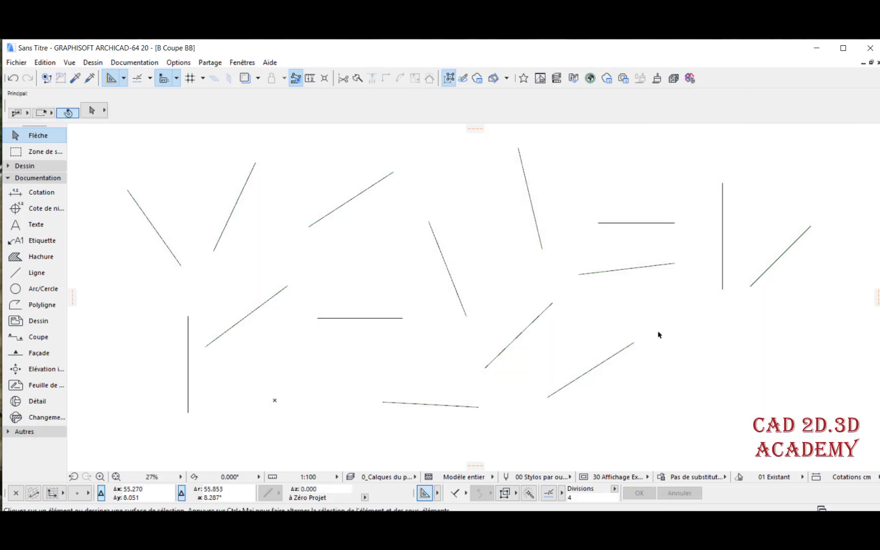
Step: Try smaller selection rectangles on the five central lines and the two leftmost upper lines, ending with the three upper-left lines selected
{"action": "left_click", "coordinate": [580, 155]}
{"action": "left_click", "coordinate": [348, 313]}
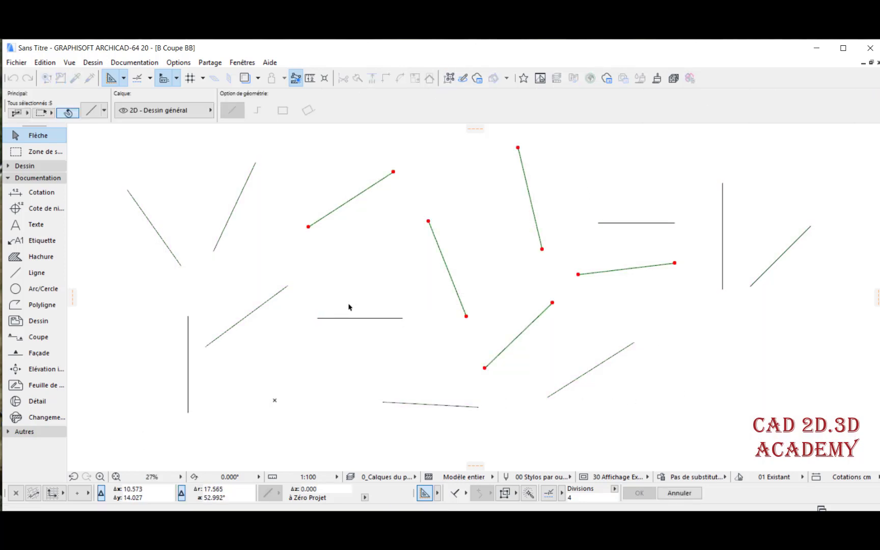
{"action": "left_click", "coordinate": [295, 151]}
{"action": "left_click", "coordinate": [117, 252]}
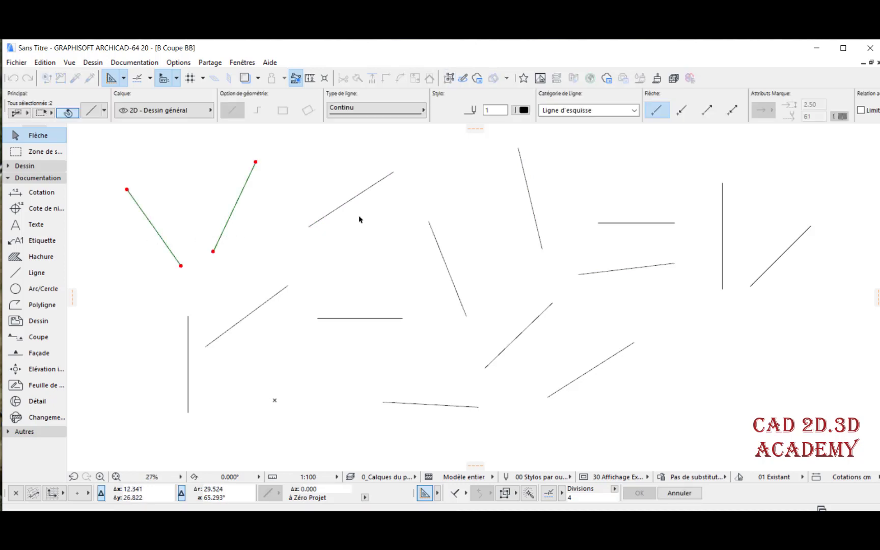
{"action": "left_click", "coordinate": [412, 149]}
{"action": "left_click", "coordinate": [112, 228]}
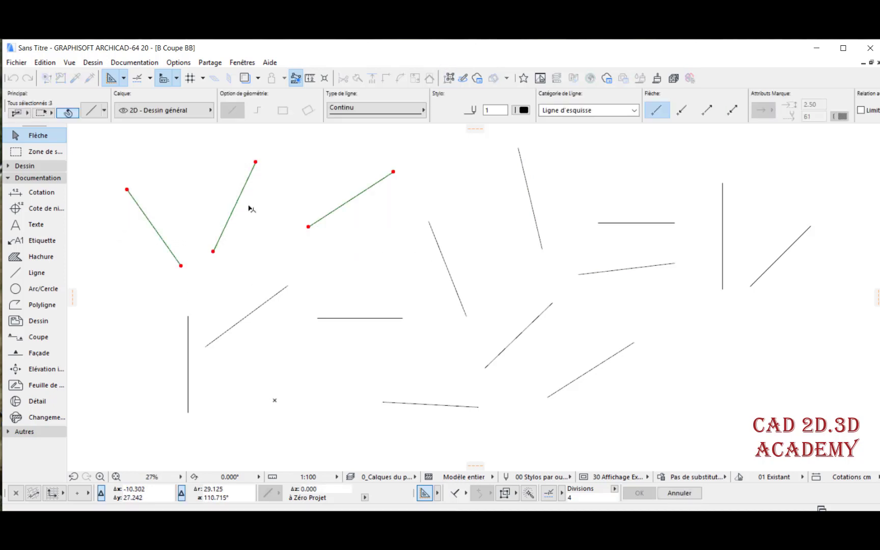
Step: Select the second, third and fourth upper lines with a selection rectangle from upper right to lower left, and clear the selection
{"action": "left_click", "coordinate": [472, 184]}
{"action": "left_click", "coordinate": [579, 141]}
{"action": "left_click", "coordinate": [194, 230]}
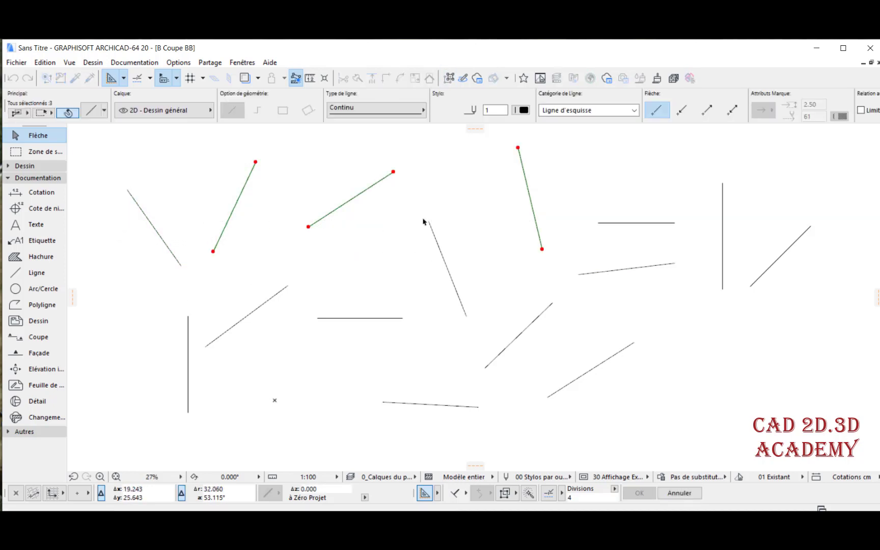
{"action": "left_click", "coordinate": [496, 269]}
{"action": "left_click", "coordinate": [496, 269]}
{"action": "left_click", "coordinate": [237, 384]}
{"action": "left_click", "coordinate": [288, 136]}
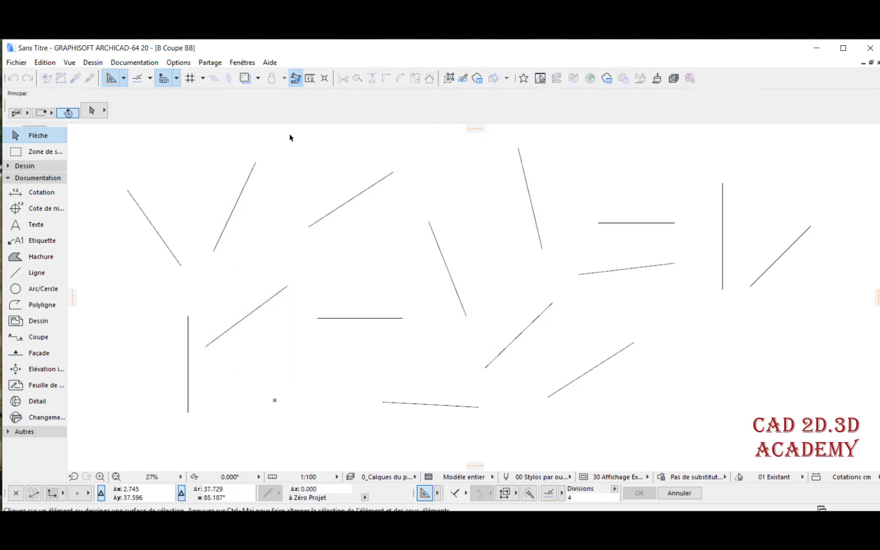
Step: Draw three selection rectangles from upper right to lower left over the four leftmost lines, clearing the selection after each
{"action": "left_click", "coordinate": [289, 135]}
{"action": "left_click", "coordinate": [135, 405]}
{"action": "left_click", "coordinate": [315, 186]}
{"action": "left_click", "coordinate": [288, 134]}
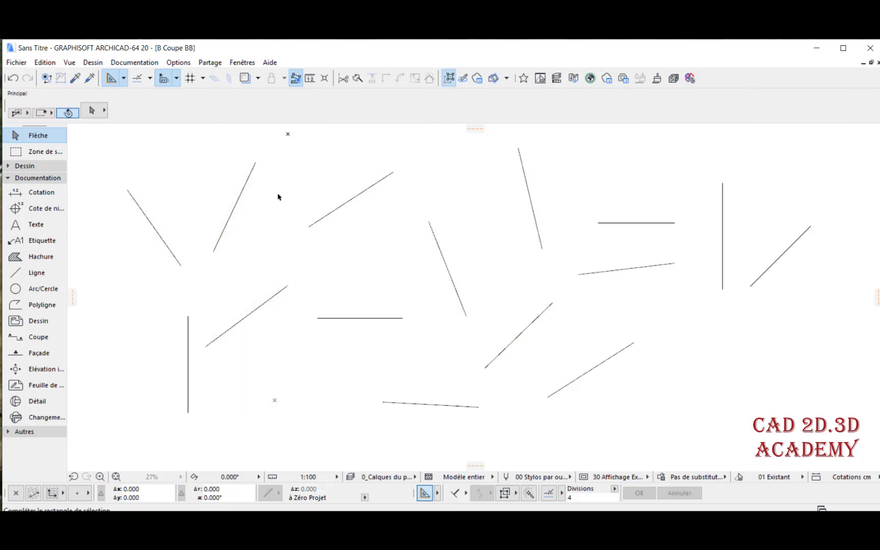
{"action": "left_click", "coordinate": [138, 417]}
{"action": "left_click", "coordinate": [290, 153]}
{"action": "left_click", "coordinate": [290, 144]}
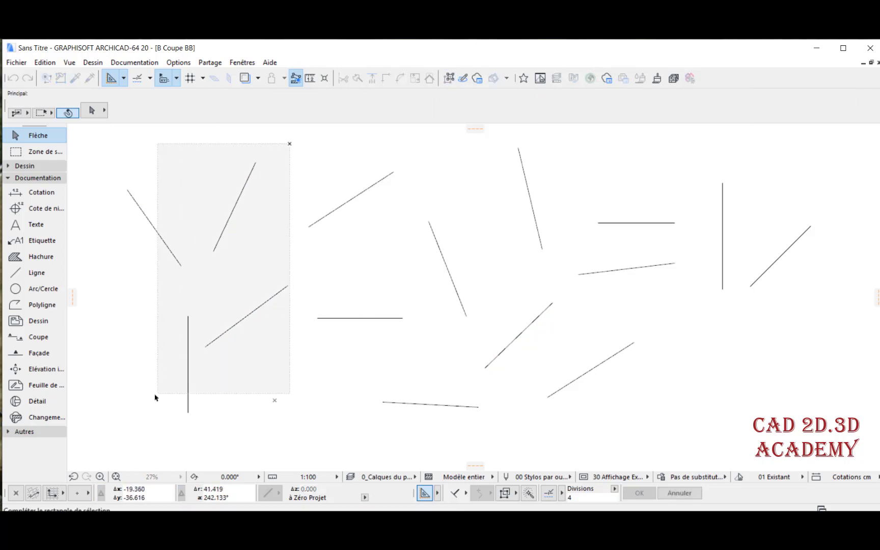
{"action": "left_click", "coordinate": [154, 404]}
{"action": "left_click", "coordinate": [243, 403]}
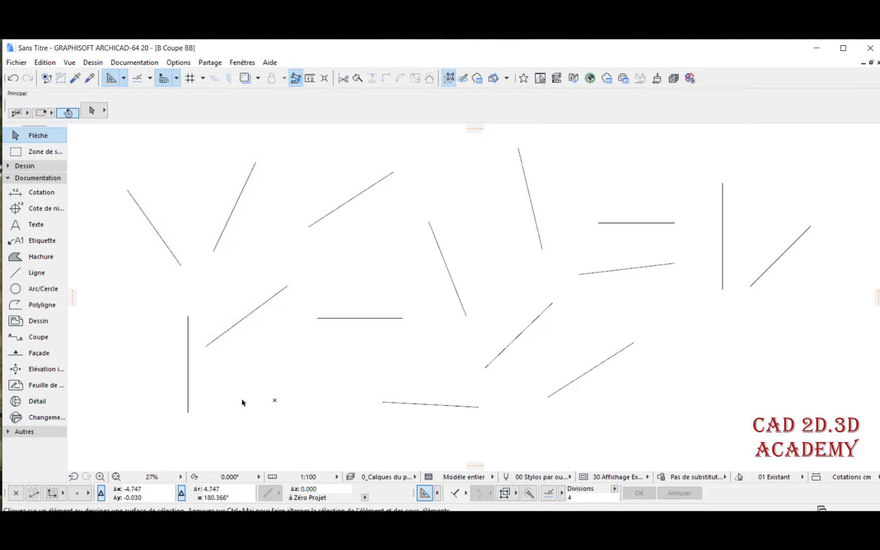
Step: Select nearly the whole drawing twice with a large rectangle from upper right to lower left, clearing the selection after each
{"action": "left_click", "coordinate": [763, 143]}
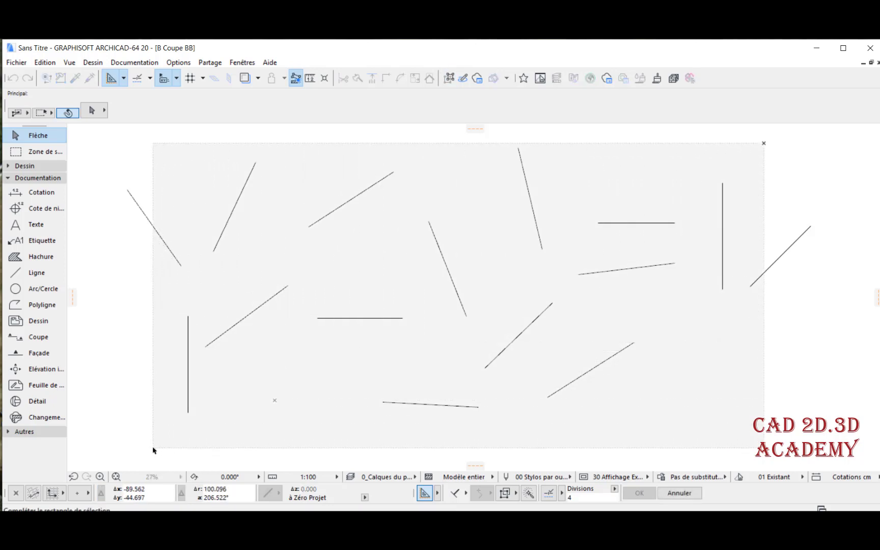
{"action": "left_click", "coordinate": [153, 450]}
{"action": "left_click", "coordinate": [792, 141]}
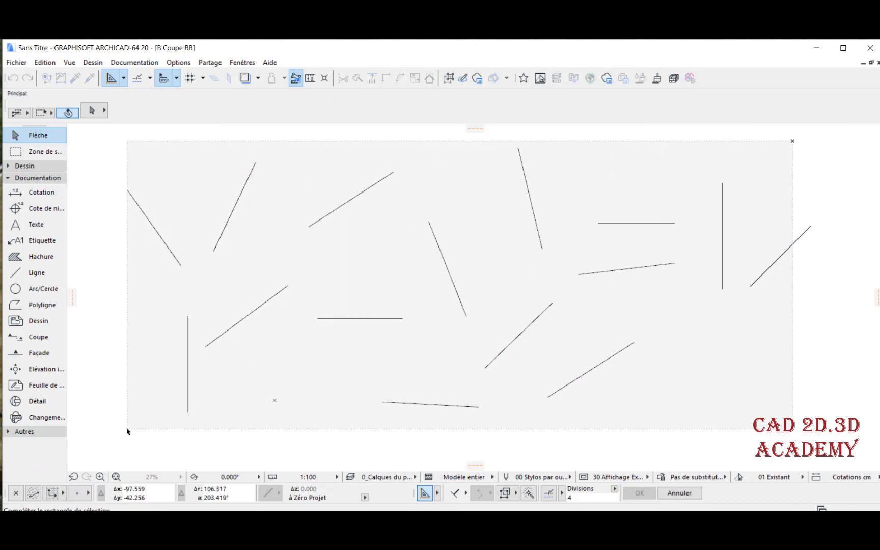
{"action": "left_click", "coordinate": [125, 436]}
{"action": "left_click", "coordinate": [134, 346]}
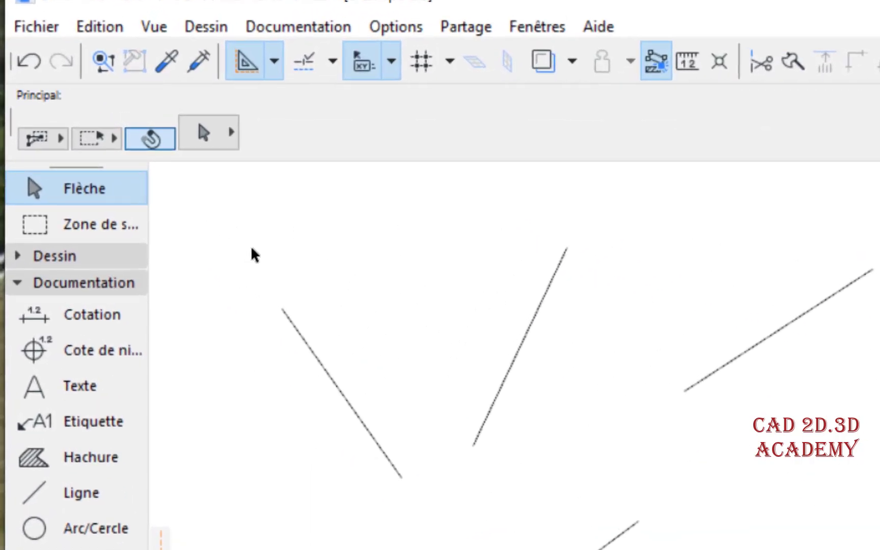
Step: Choose the normal selection type, select the leftmost upper line, and clear the selection
{"action": "left_click", "coordinate": [220, 138]}
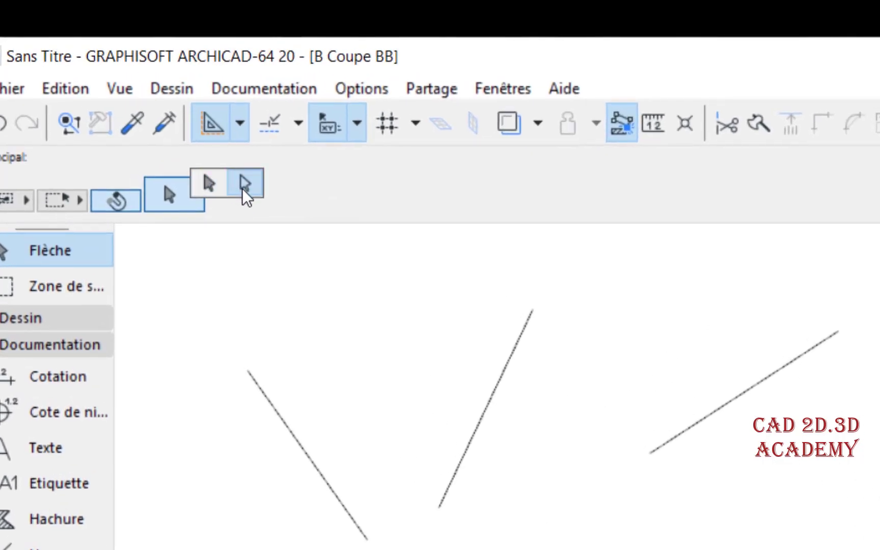
{"action": "left_click", "coordinate": [213, 187]}
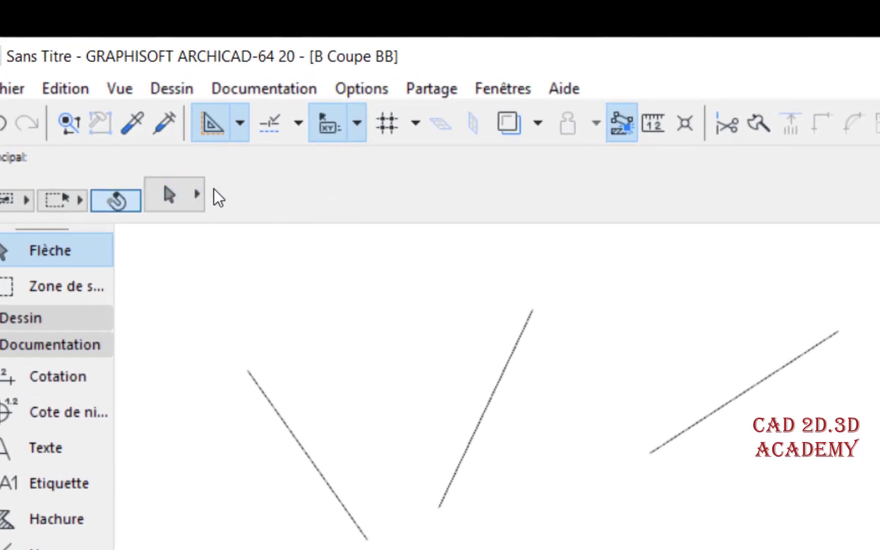
{"action": "left_click", "coordinate": [285, 429]}
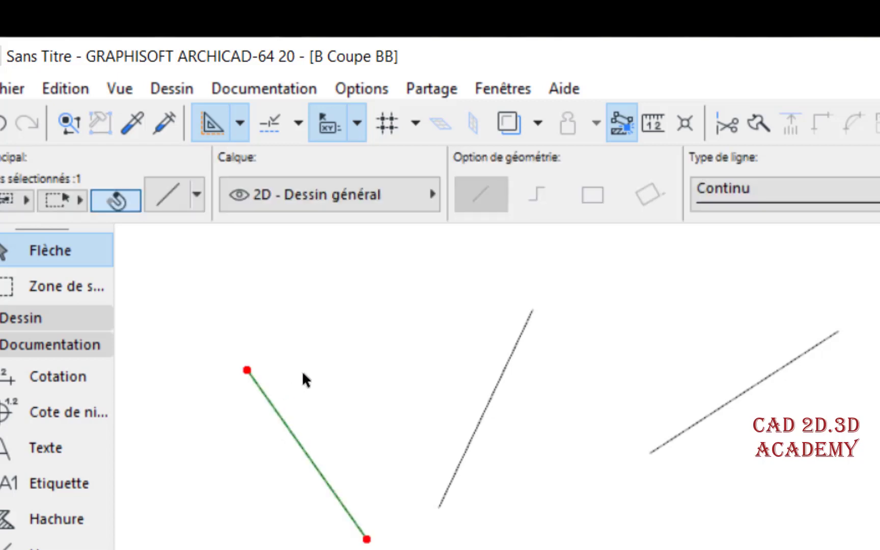
{"action": "left_click", "coordinate": [305, 378]}
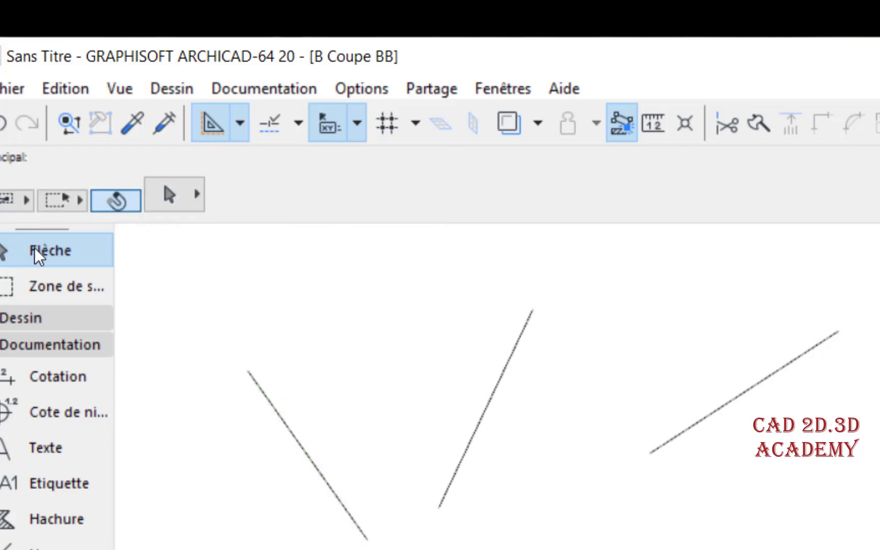
Step: Switch the selection type to sub-element and back to normal, and test a large selection rectangle before clearing it
{"action": "left_click", "coordinate": [199, 196]}
{"action": "left_click", "coordinate": [495, 386]}
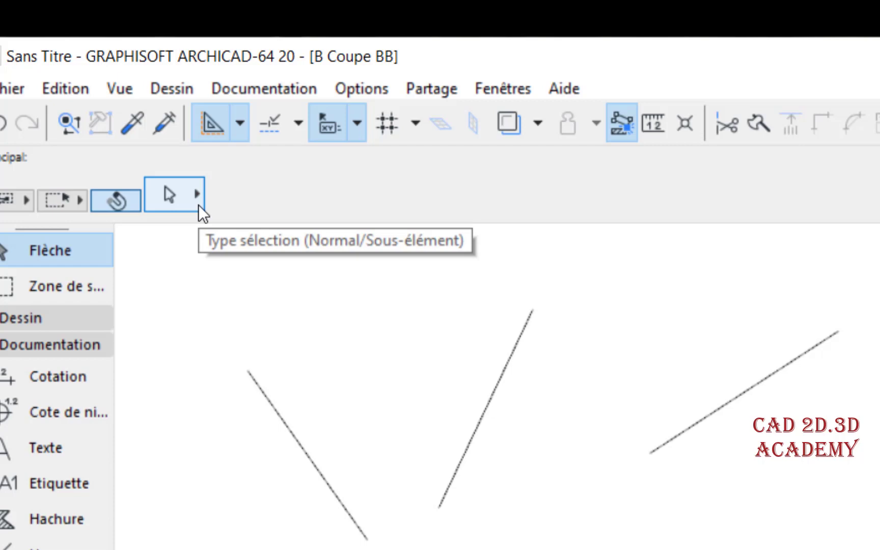
{"action": "left_click", "coordinate": [198, 204]}
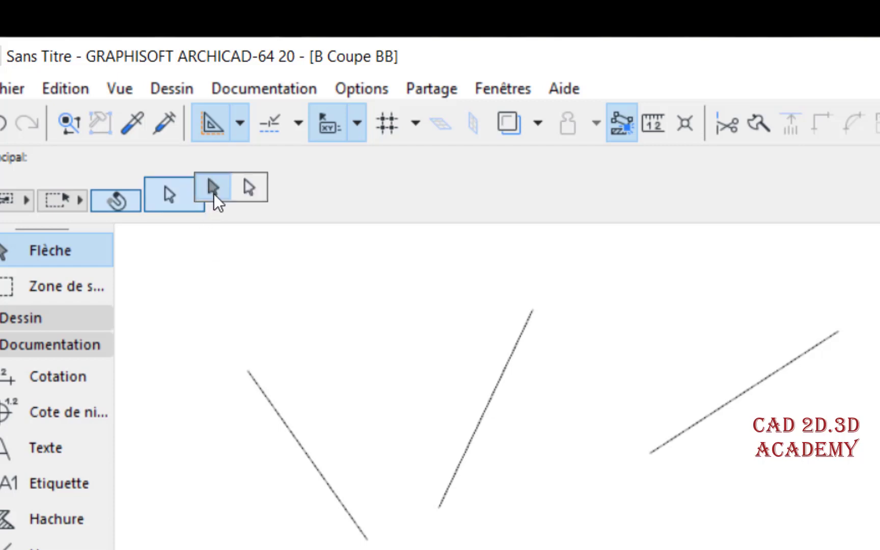
{"action": "left_click", "coordinate": [214, 190]}
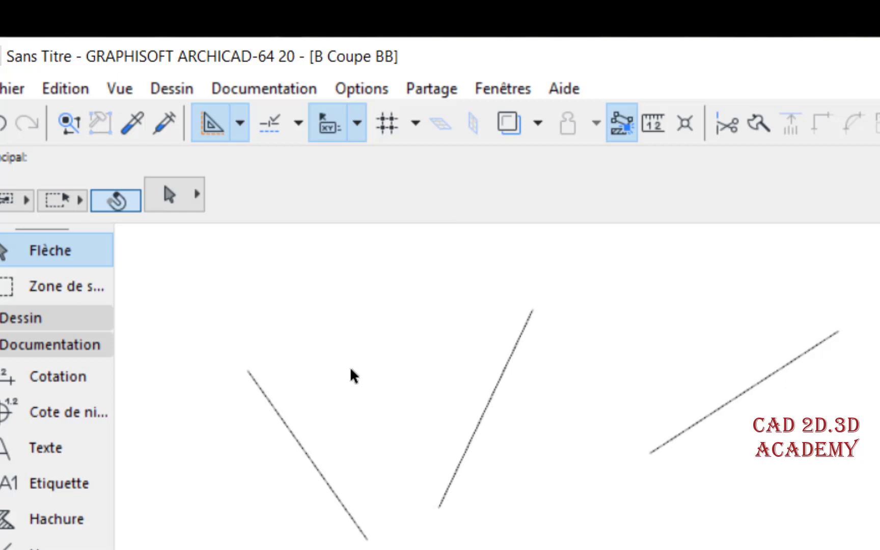
{"action": "mouse_move", "coordinate": [215, 283]}
{"action": "left_mouse_down"}
{"action": "mouse_move", "coordinate": [264, 357]}
{"action": "mouse_move", "coordinate": [866, 546]}
{"action": "left_mouse_up"}
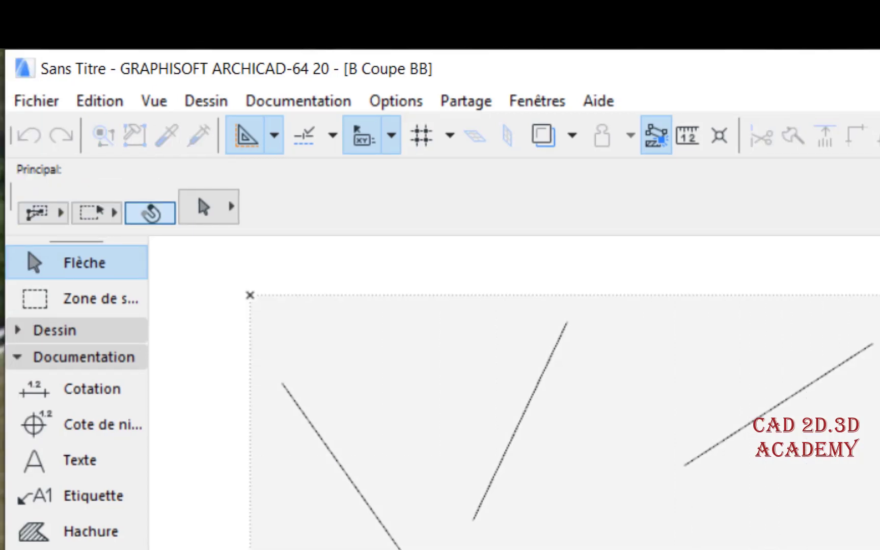
{"action": "left_click", "coordinate": [469, 316]}
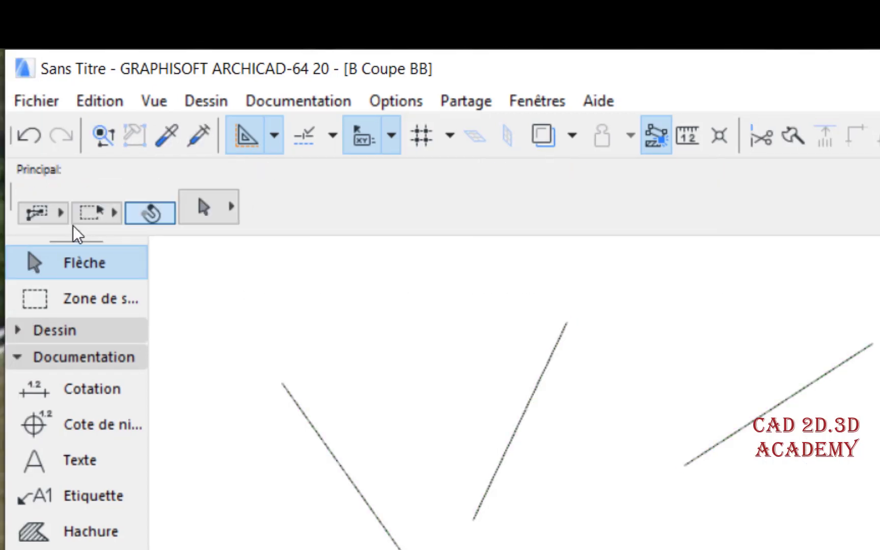
Step: Choose the partial-element selection method and select the second upper line with rectangles covering only part of it, clearing each selection
{"action": "left_click", "coordinate": [59, 217]}
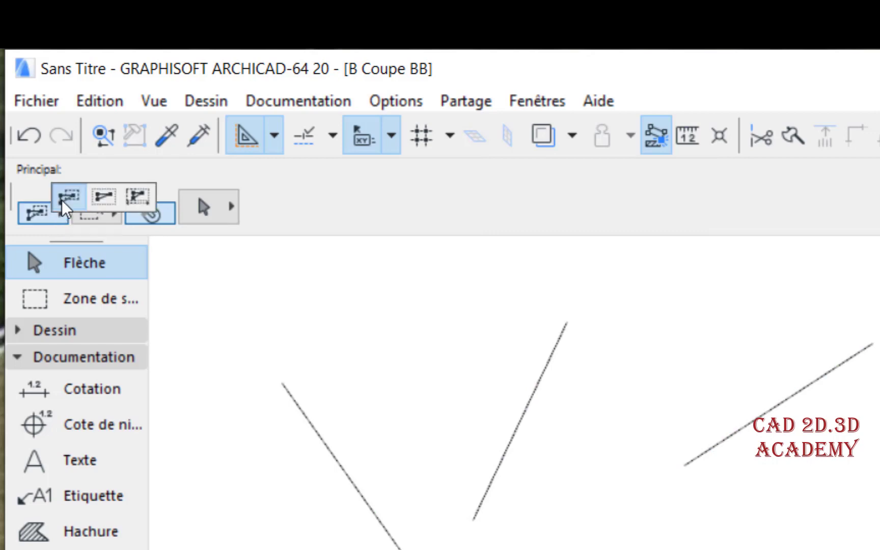
{"action": "left_click", "coordinate": [62, 201]}
{"action": "left_click_drag", "start_coordinate": [437, 329], "coordinate": [623, 391]}
{"action": "left_click", "coordinate": [440, 285]}
{"action": "left_click_drag", "start_coordinate": [449, 273], "coordinate": [621, 370]}
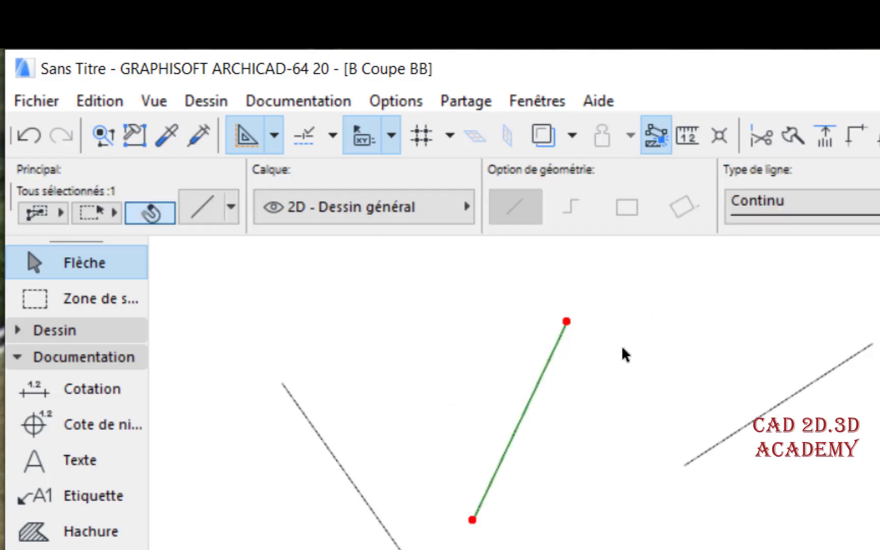
{"action": "left_click", "coordinate": [521, 302]}
{"action": "left_click_drag", "start_coordinate": [521, 299], "coordinate": [649, 385]}
{"action": "left_click", "coordinate": [502, 296]}
Step: Select groups of the leftmost lines, first two and then four, with partly overlapping rectangles, clearing the selection after each
{"action": "left_click_drag", "start_coordinate": [242, 303], "coordinate": [677, 549]}
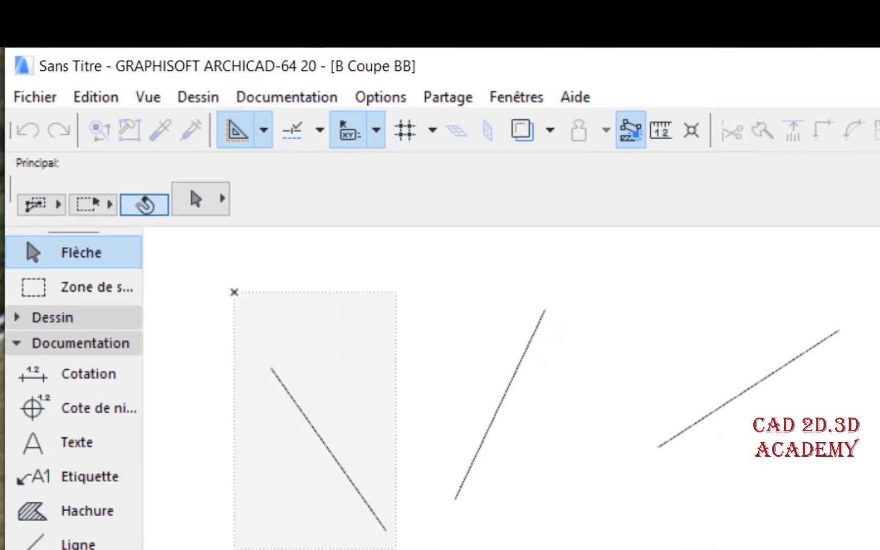
{"action": "left_click_drag", "start_coordinate": [438, 475], "coordinate": [291, 434]}
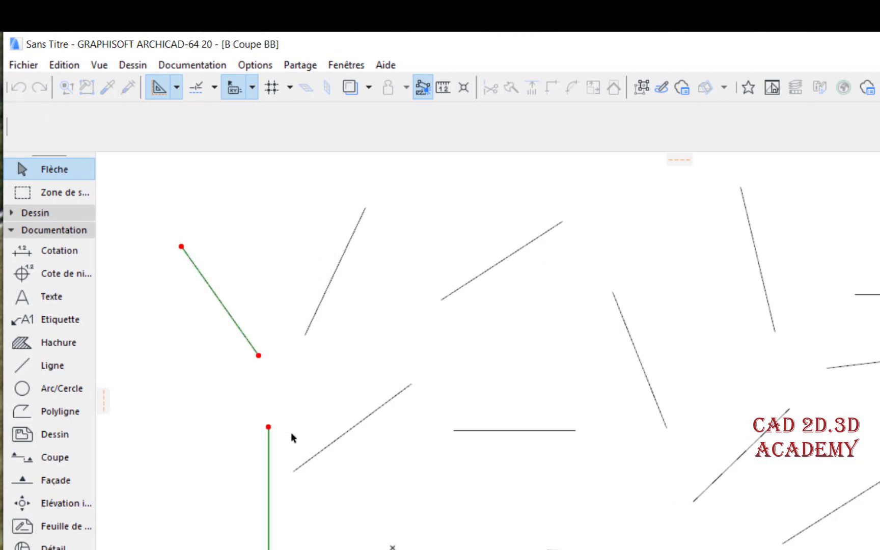
{"action": "left_click", "coordinate": [364, 367]}
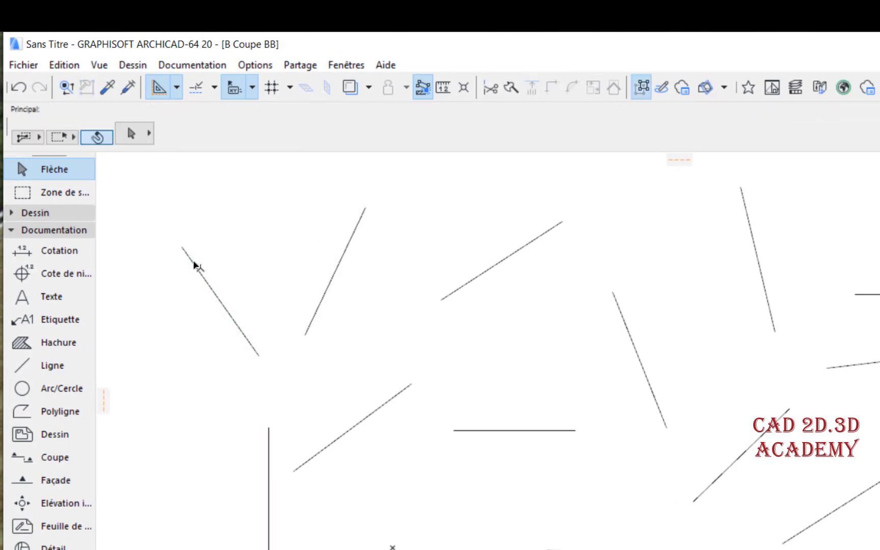
{"action": "left_click_drag", "start_coordinate": [135, 193], "coordinate": [412, 549]}
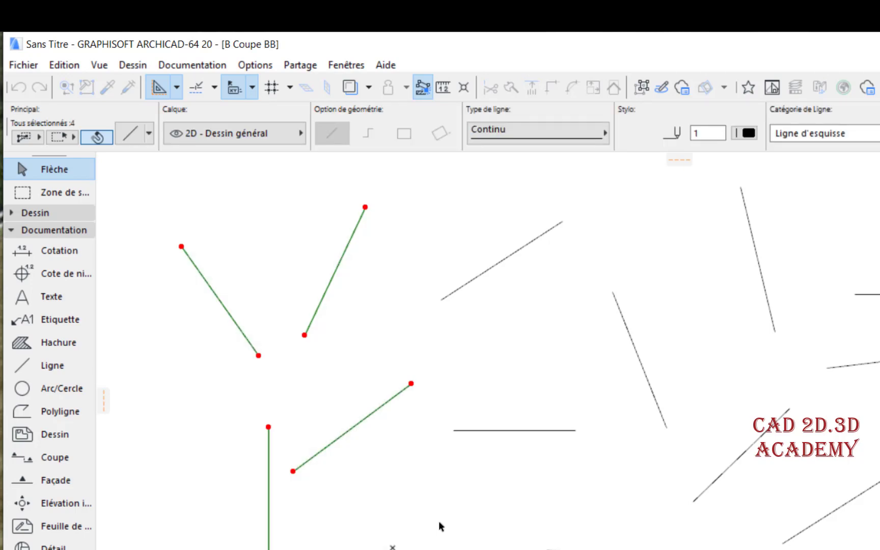
{"action": "left_click", "coordinate": [285, 267]}
{"action": "left_click_drag", "start_coordinate": [286, 254], "coordinate": [665, 440]}
{"action": "left_click", "coordinate": [208, 214]}
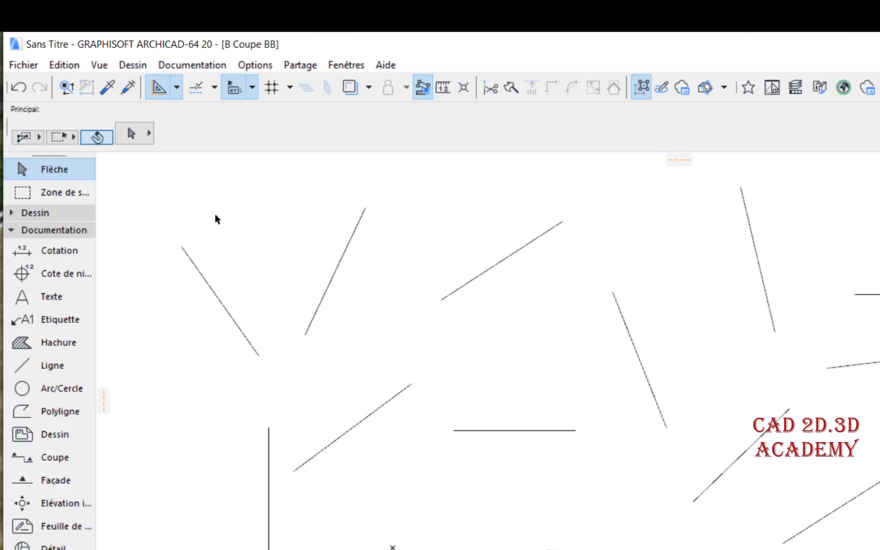
Step: Choose the entire-element selection method, select the leftmost upper line with a rectangle enclosing it, and clear the selection
{"action": "left_click", "coordinate": [39, 136]}
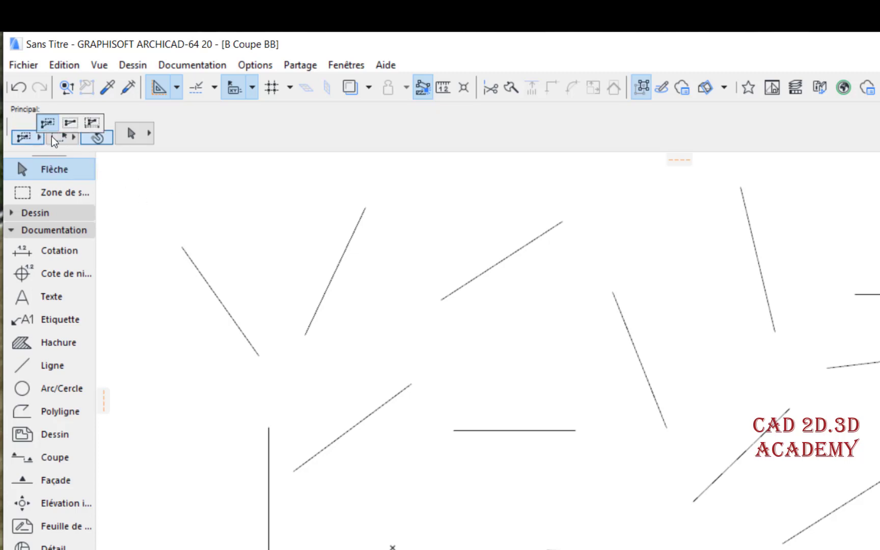
{"action": "left_click", "coordinate": [79, 123]}
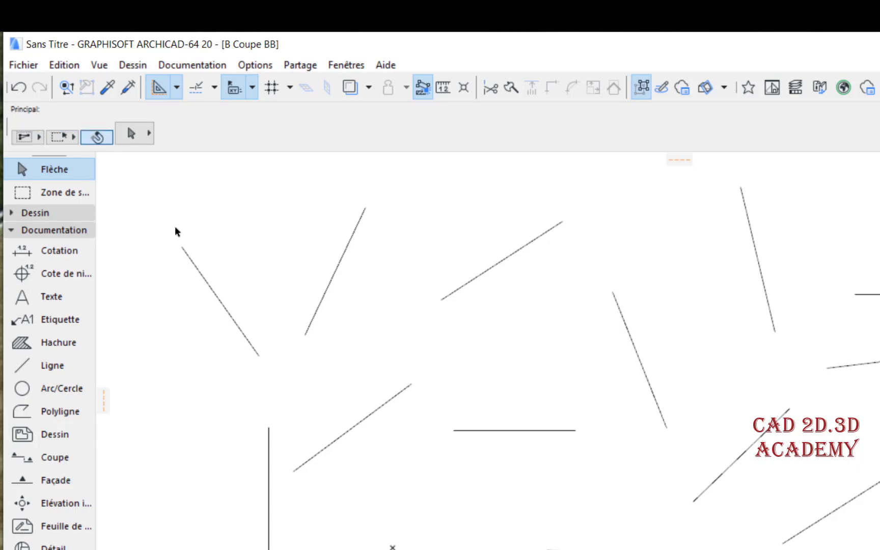
{"action": "left_click", "coordinate": [155, 219]}
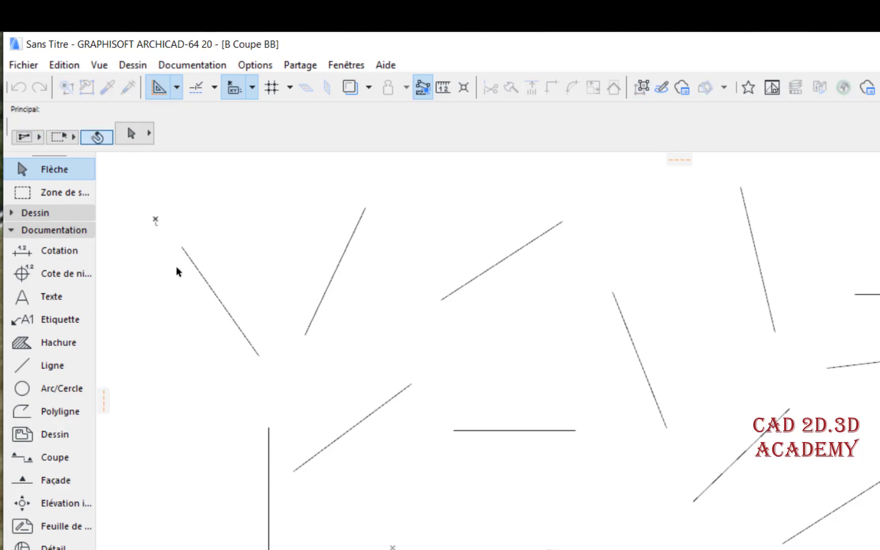
{"action": "left_click", "coordinate": [272, 377]}
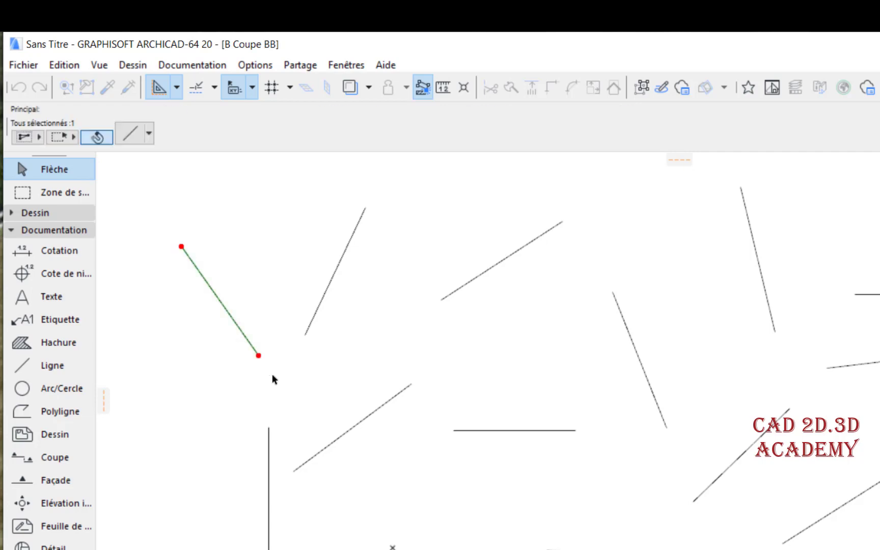
{"action": "left_click", "coordinate": [299, 383]}
Step: Try to select the leftmost upper line with several small rectangles around its upper end only
{"action": "left_click", "coordinate": [151, 208]}
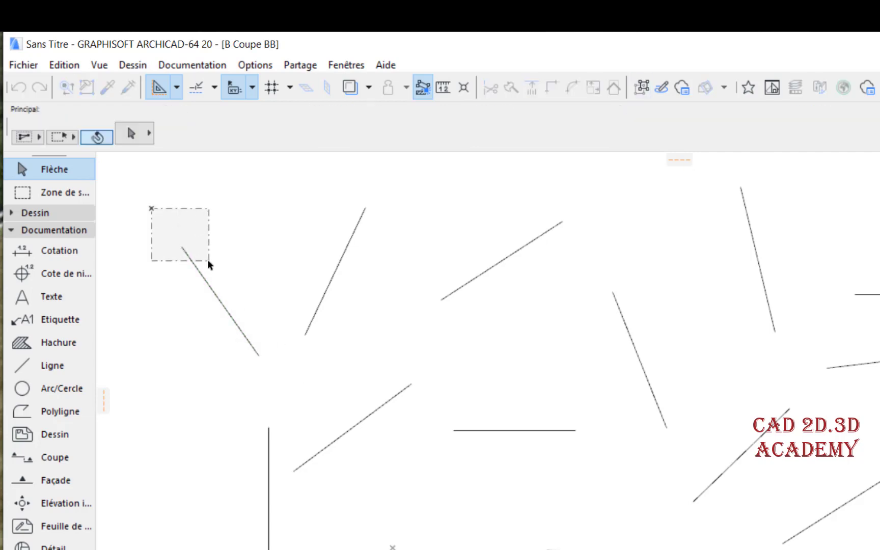
{"action": "left_click", "coordinate": [208, 262]}
{"action": "left_click", "coordinate": [144, 210]}
{"action": "left_click", "coordinate": [238, 270]}
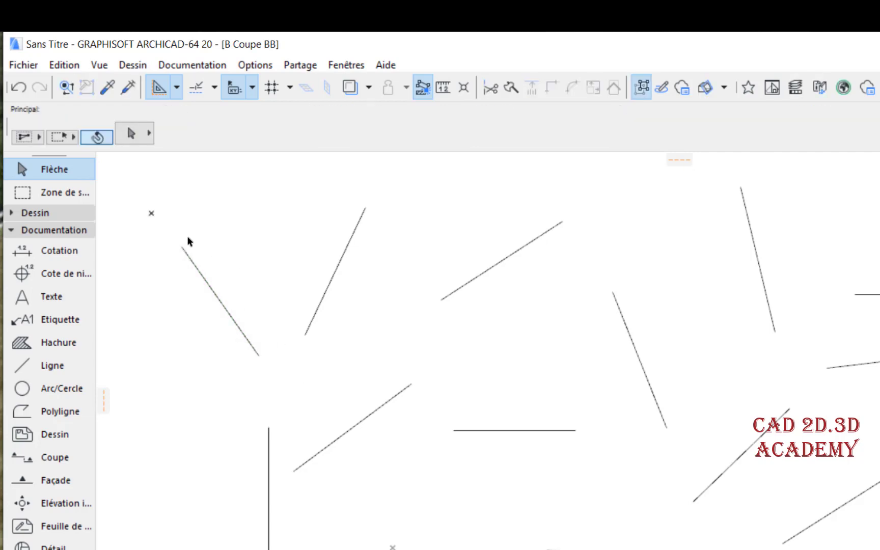
{"action": "left_click", "coordinate": [214, 248]}
{"action": "left_click", "coordinate": [160, 210]}
{"action": "left_click", "coordinate": [238, 281]}
{"action": "left_click", "coordinate": [187, 228]}
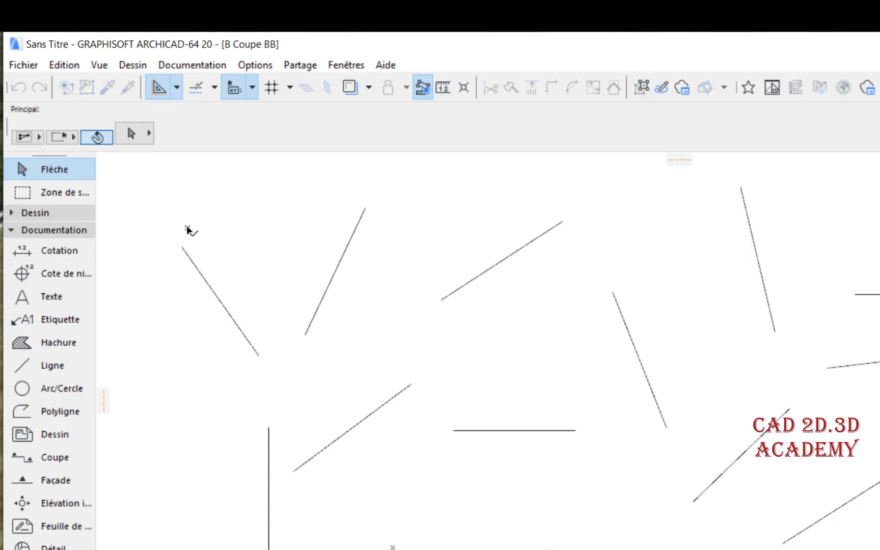
{"action": "left_click", "coordinate": [273, 220]}
Step: Select the third upper line, the second and third, and the first two with enclosing rectangles, clearing each selection
{"action": "left_click", "coordinate": [397, 182]}
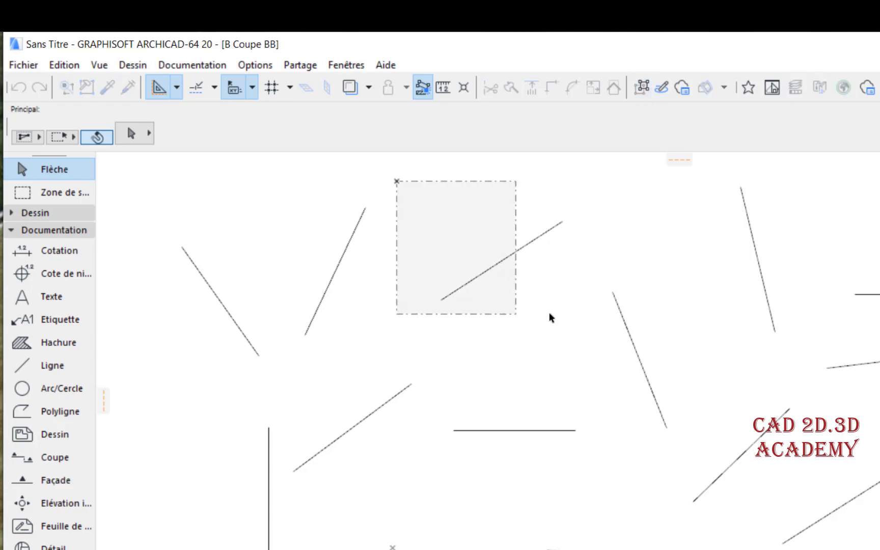
{"action": "left_click", "coordinate": [588, 326]}
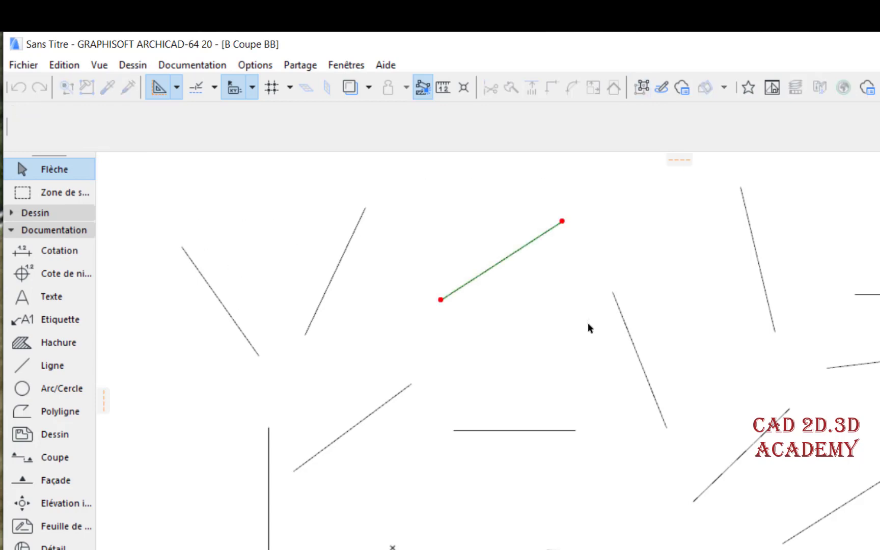
{"action": "key", "text": "Escape"}
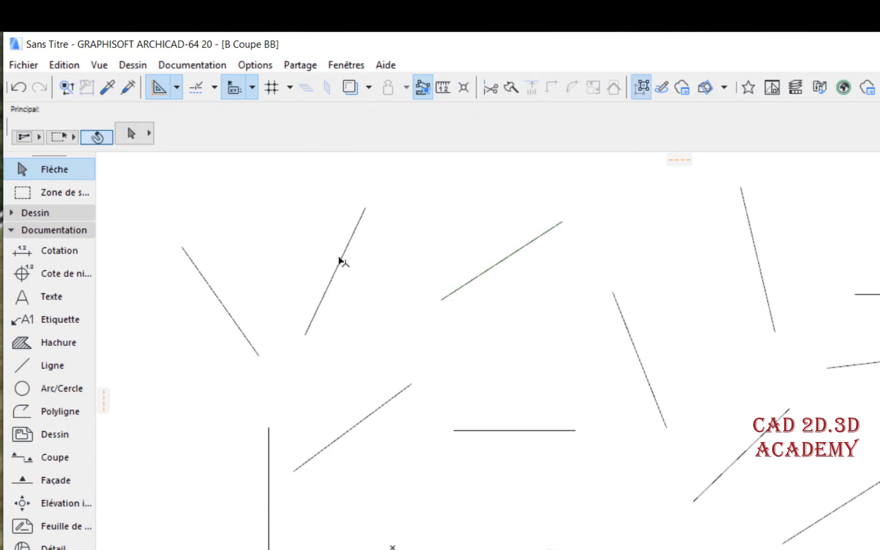
{"action": "left_click", "coordinate": [275, 182]}
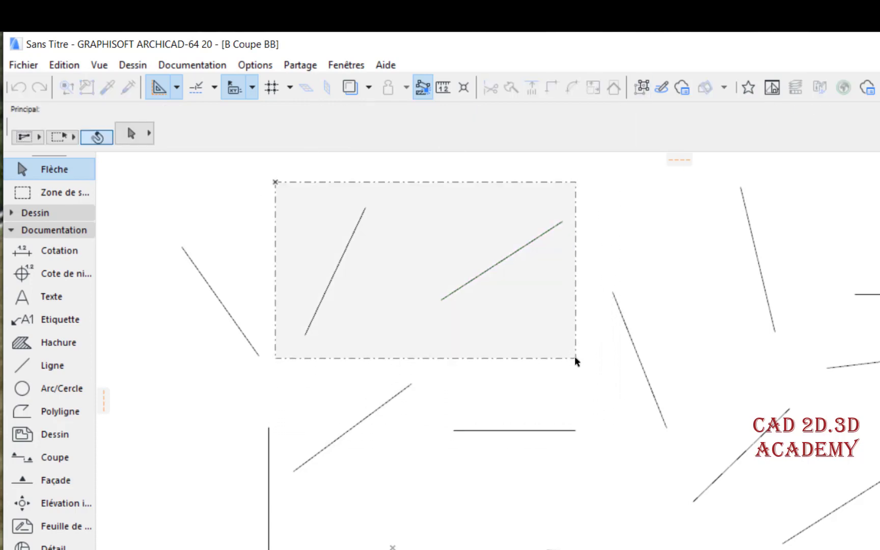
{"action": "left_click", "coordinate": [575, 358]}
{"action": "key", "text": "Escape"}
{"action": "left_click", "coordinate": [138, 173]}
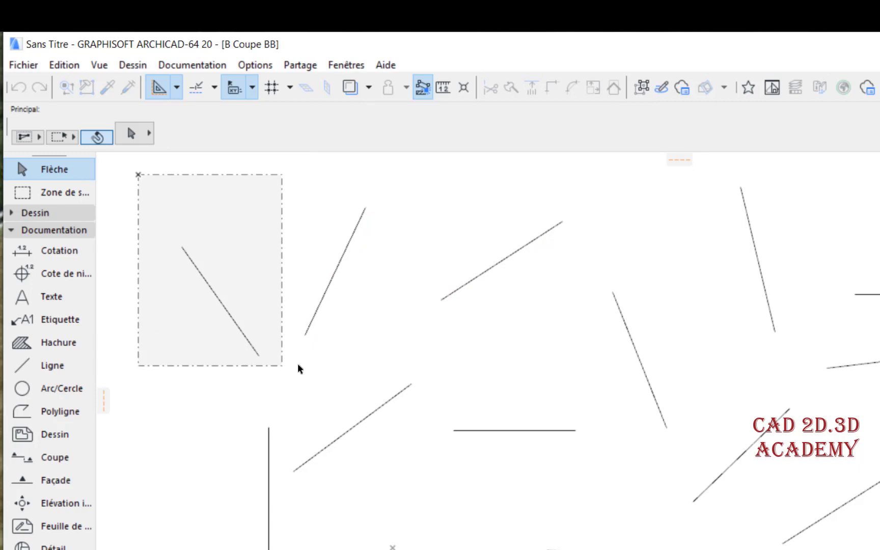
{"action": "left_click", "coordinate": [391, 364]}
{"action": "key", "text": "Escape"}
Step: Try rectangles covering only parts of the upper lines, and fully enclose the third upper line, clearing the selection
{"action": "left_click", "coordinate": [156, 179]}
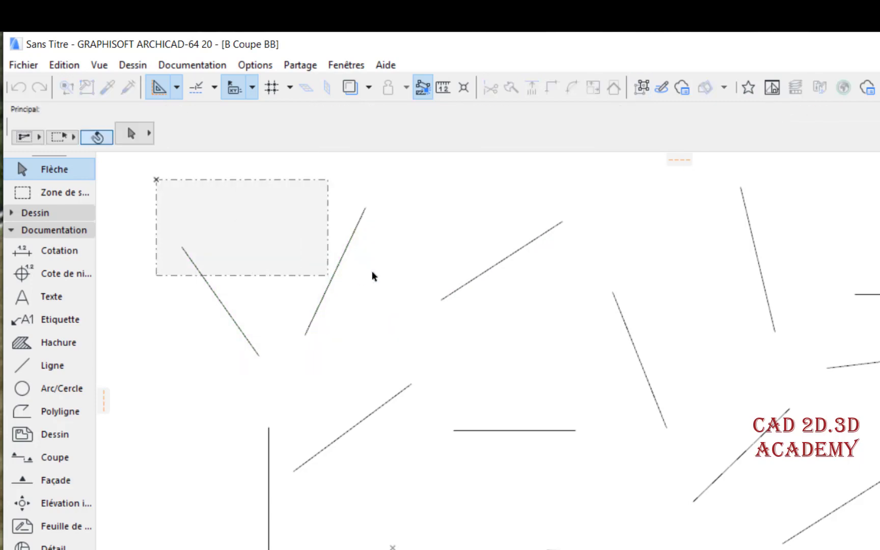
{"action": "left_click", "coordinate": [429, 255]}
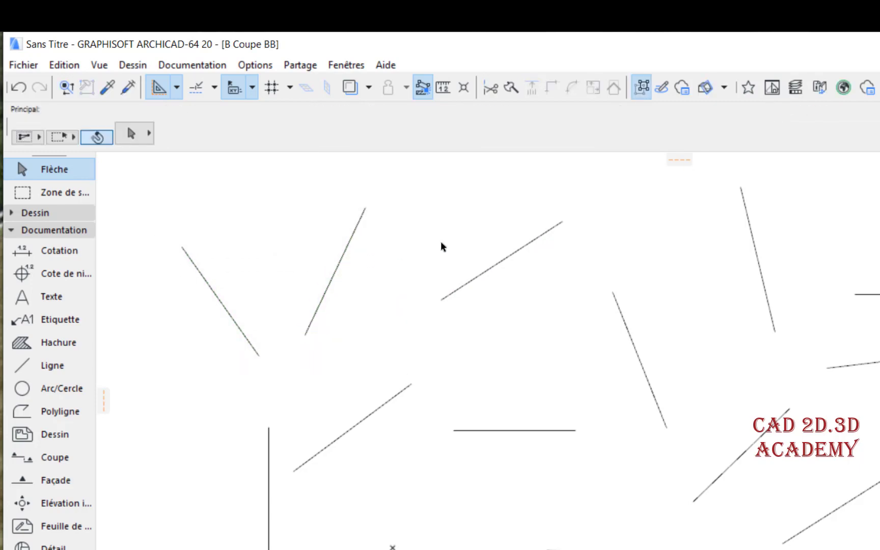
{"action": "left_click", "coordinate": [462, 247]}
{"action": "left_click", "coordinate": [693, 330]}
{"action": "key", "text": "Escape"}
{"action": "left_click", "coordinate": [411, 196]}
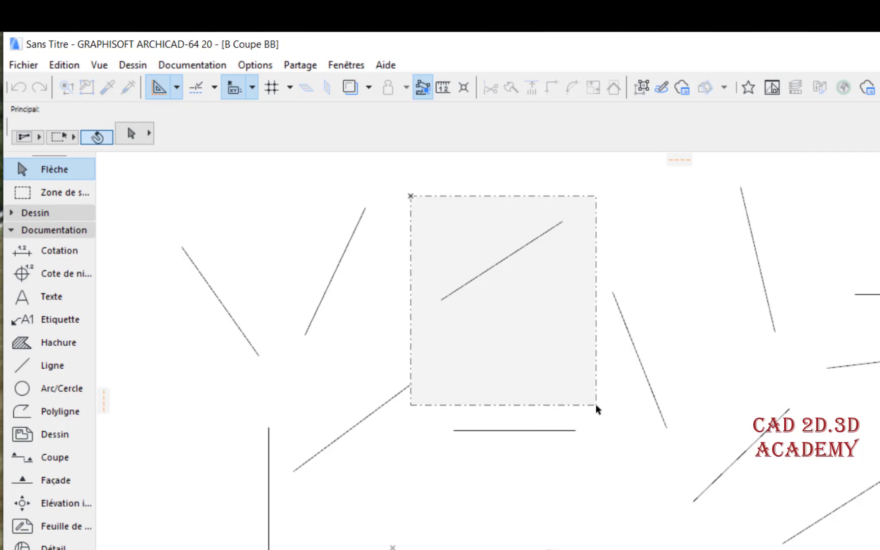
{"action": "key", "text": "Escape"}
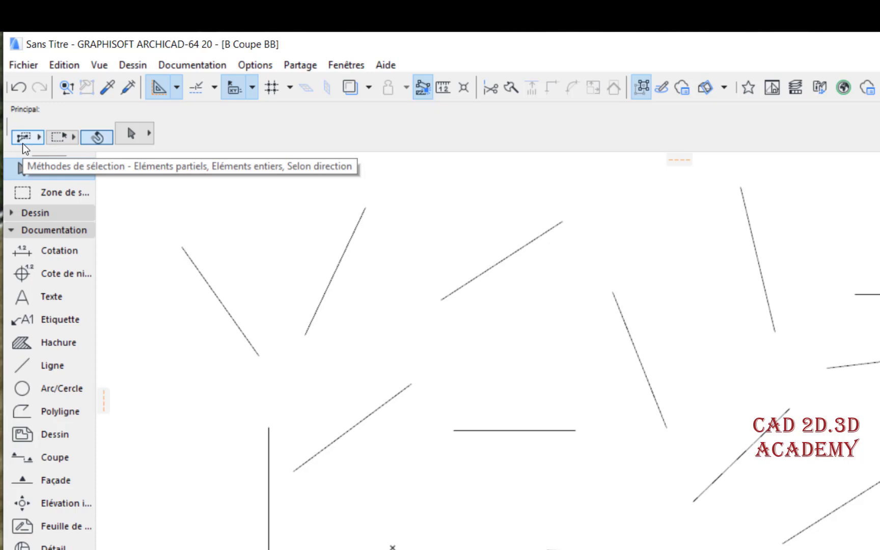
Step: Choose the partial-element selection method and select the second and third upper lines with rectangles covering only parts of them, clearing each selection
{"action": "left_click", "coordinate": [335, 203]}
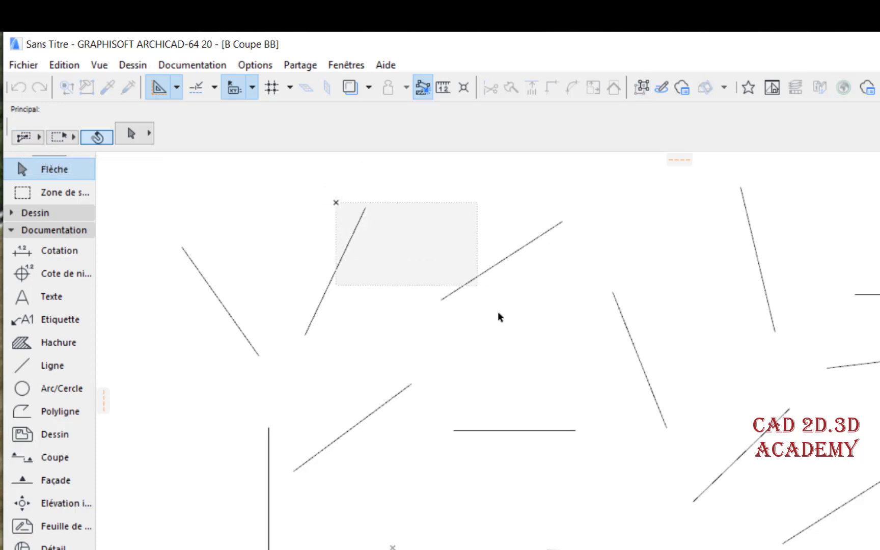
{"action": "left_click", "coordinate": [532, 348]}
{"action": "key", "text": "Escape"}
{"action": "left_click", "coordinate": [223, 184]}
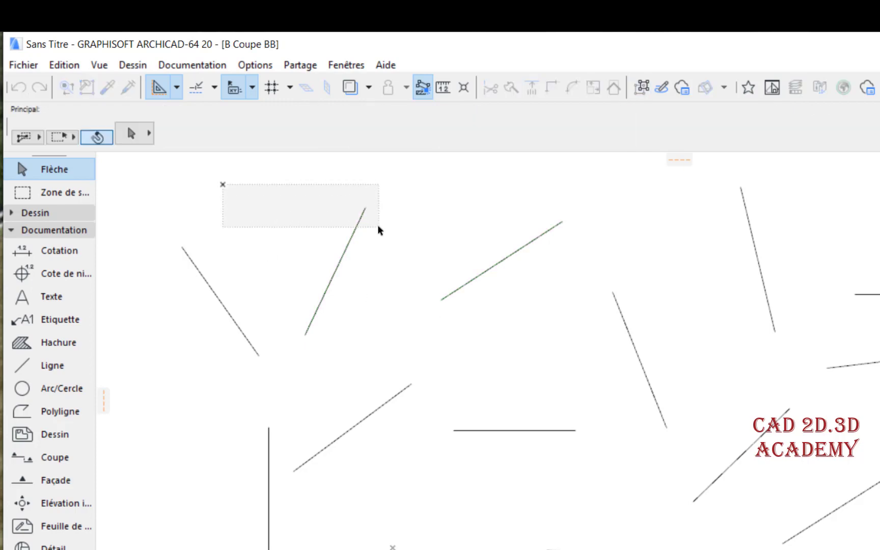
{"action": "left_click", "coordinate": [380, 227]}
{"action": "key", "text": "Escape"}
Step: Choose the direction-dependent selection method and select lines with left-to-right and right-to-left rectangles, clearing the selection
{"action": "left_click", "coordinate": [40, 134]}
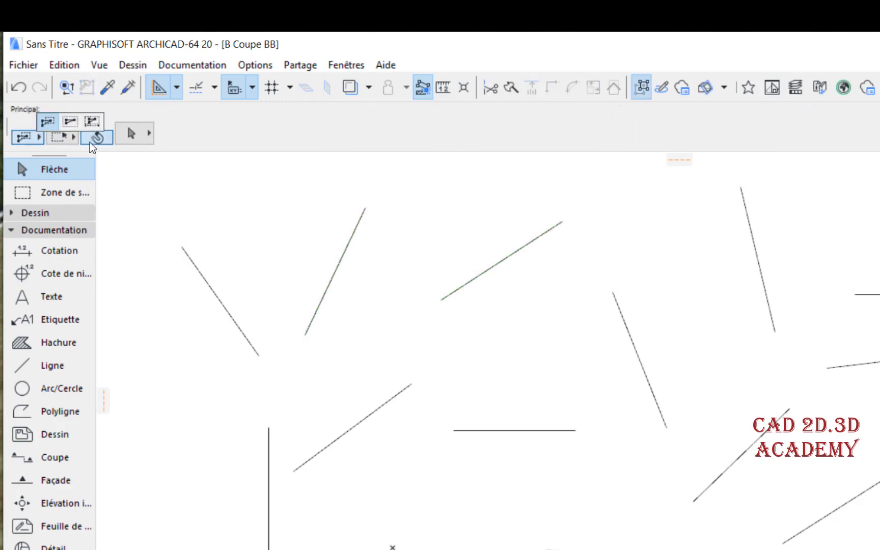
{"action": "left_click", "coordinate": [93, 124]}
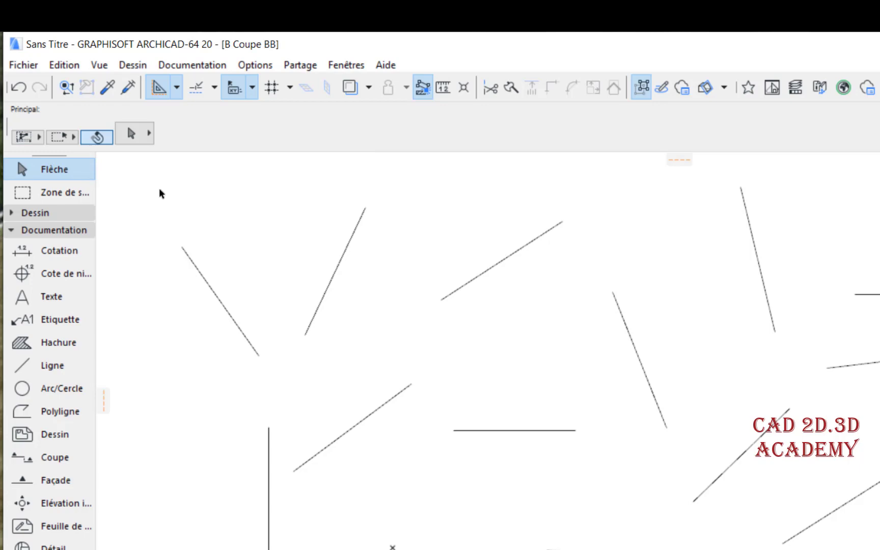
{"action": "left_click_drag", "start_coordinate": [156, 184], "coordinate": [778, 504]}
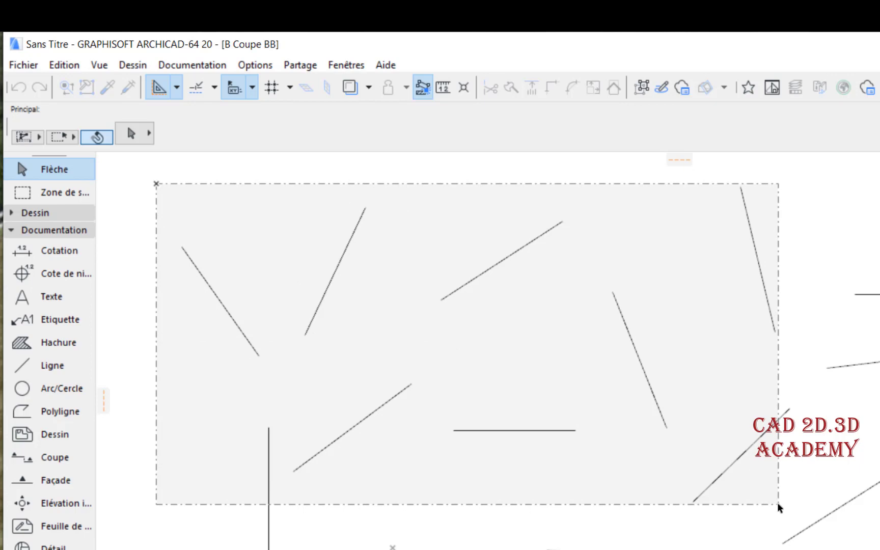
{"action": "left_click_drag", "start_coordinate": [777, 503], "coordinate": [548, 271]}
{"action": "left_click_drag", "start_coordinate": [869, 178], "coordinate": [289, 246]}
{"action": "key", "text": "Escape"}
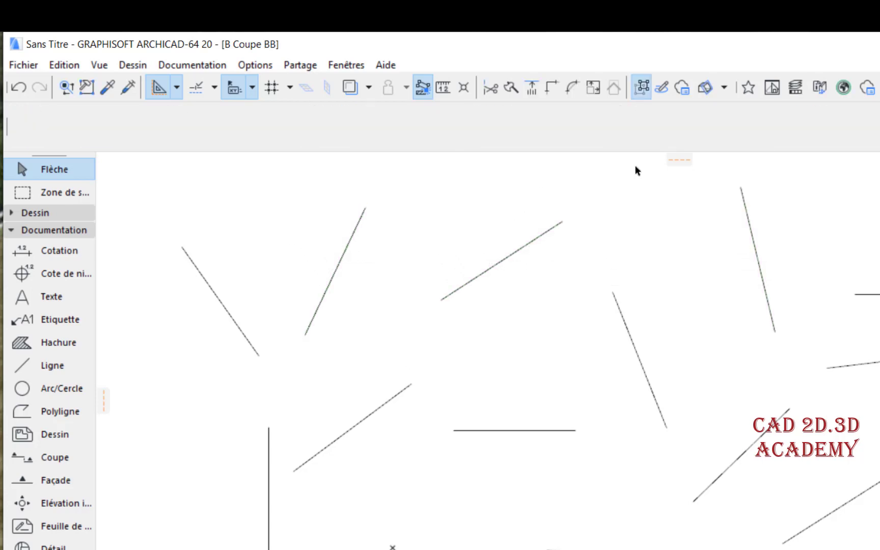
{"action": "left_click_drag", "start_coordinate": [790, 160], "coordinate": [518, 256]}
{"action": "key", "text": "Escape"}
Step: Switch back to the partial-element selection method and choose the polygonal selection geometry
{"action": "left_click", "coordinate": [38, 136]}
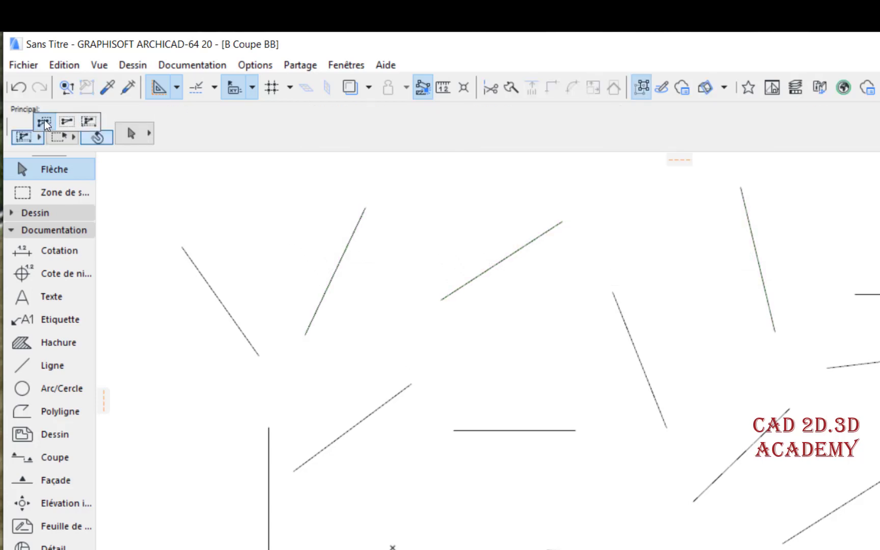
{"action": "left_click", "coordinate": [44, 120]}
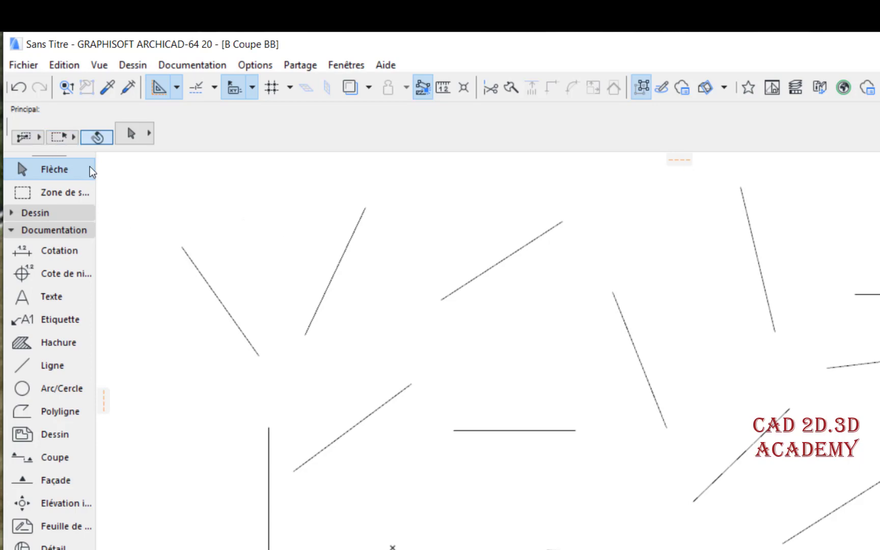
{"action": "left_click", "coordinate": [68, 140]}
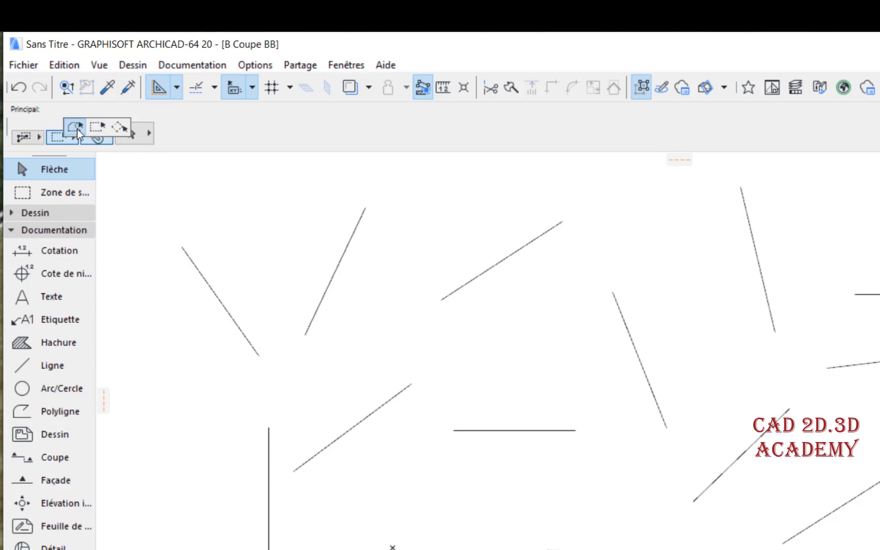
{"action": "left_click", "coordinate": [75, 128]}
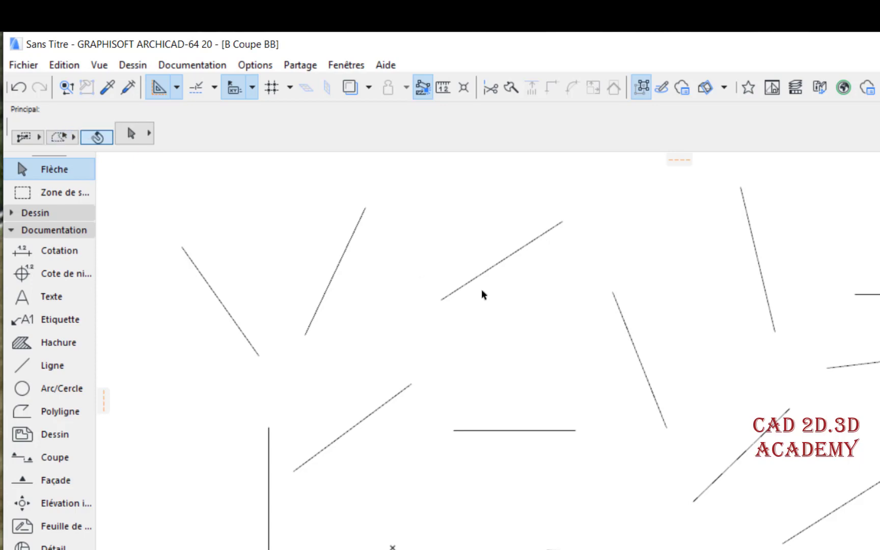
Step: Select lines with an irregular many-sided selection polygon winding across the left and middle of the drawing
{"action": "scroll", "coordinate": [569, 176], "scroll_direction": "down", "scroll_amount": 2}
{"action": "left_click", "coordinate": [584, 254]}
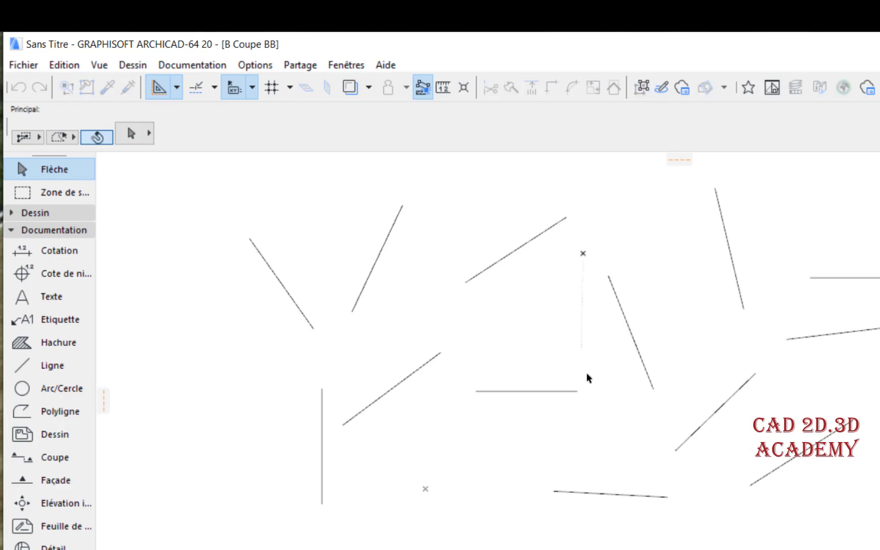
{"action": "left_click", "coordinate": [620, 413]}
{"action": "left_click", "coordinate": [598, 504]}
{"action": "left_click", "coordinate": [436, 451]}
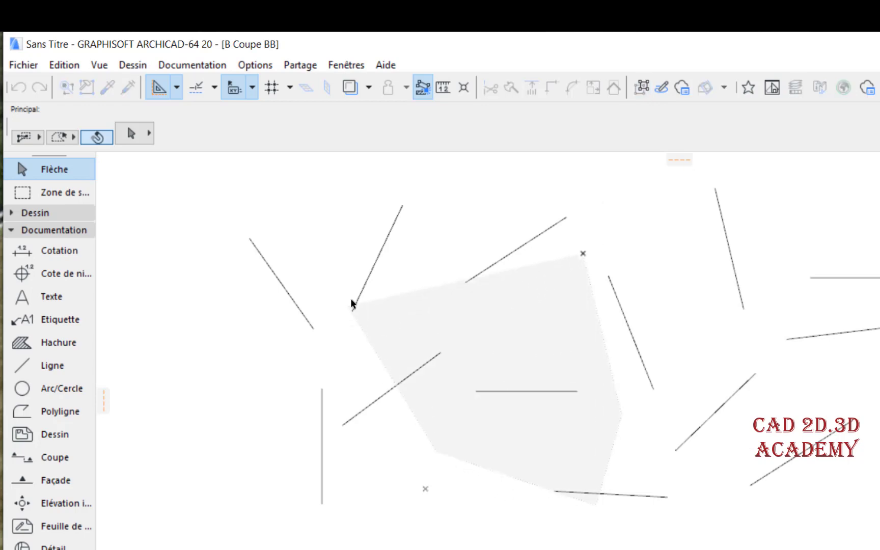
{"action": "left_click", "coordinate": [353, 304]}
{"action": "left_click", "coordinate": [576, 233]}
{"action": "left_click", "coordinate": [723, 260]}
{"action": "left_click", "coordinate": [764, 238]}
{"action": "left_click", "coordinate": [717, 194]}
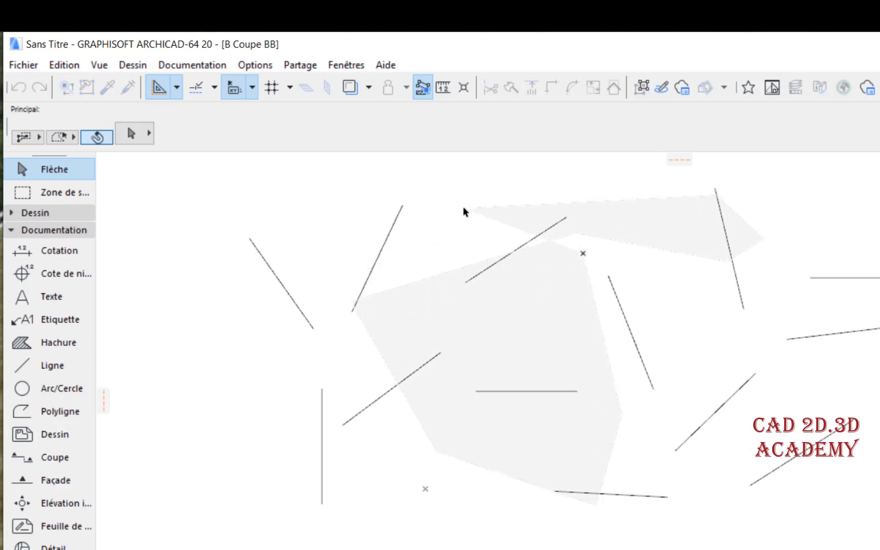
{"action": "left_click", "coordinate": [464, 208]}
{"action": "left_click", "coordinate": [344, 357]}
{"action": "left_click", "coordinate": [417, 525]}
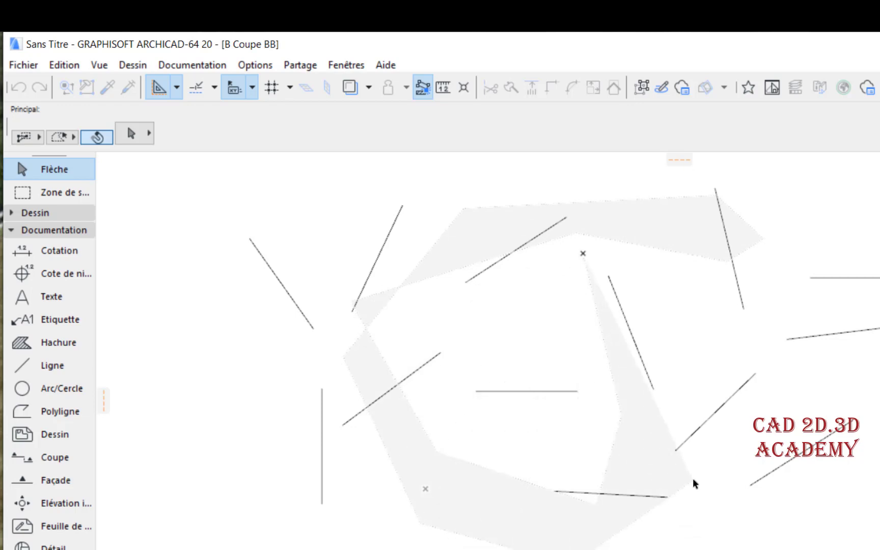
{"action": "double_click", "coordinate": [561, 451]}
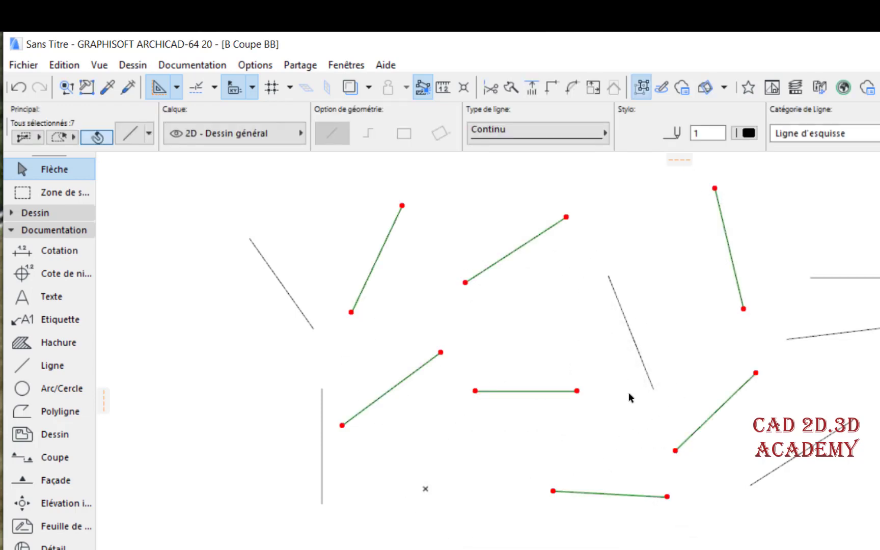
{"action": "left_click", "coordinate": [670, 278]}
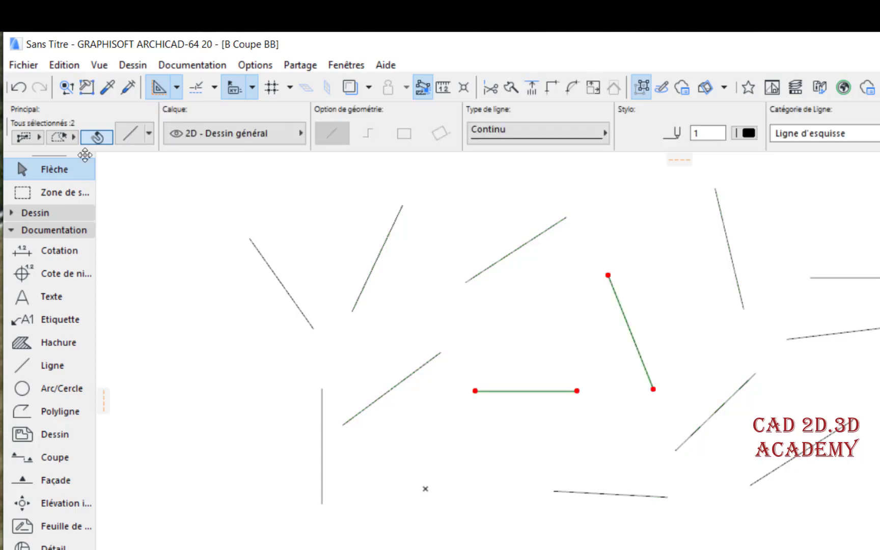
Step: Choose the rectangular selection geometry and select different groups of lines with large rectangles, clearing between selections
{"action": "left_click", "coordinate": [67, 142]}
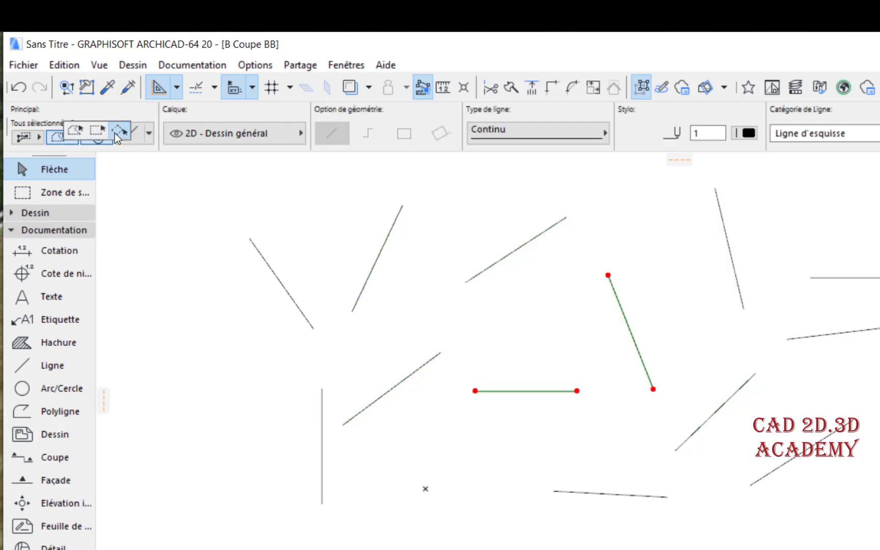
{"action": "left_click", "coordinate": [100, 130]}
{"action": "left_click", "coordinate": [462, 324]}
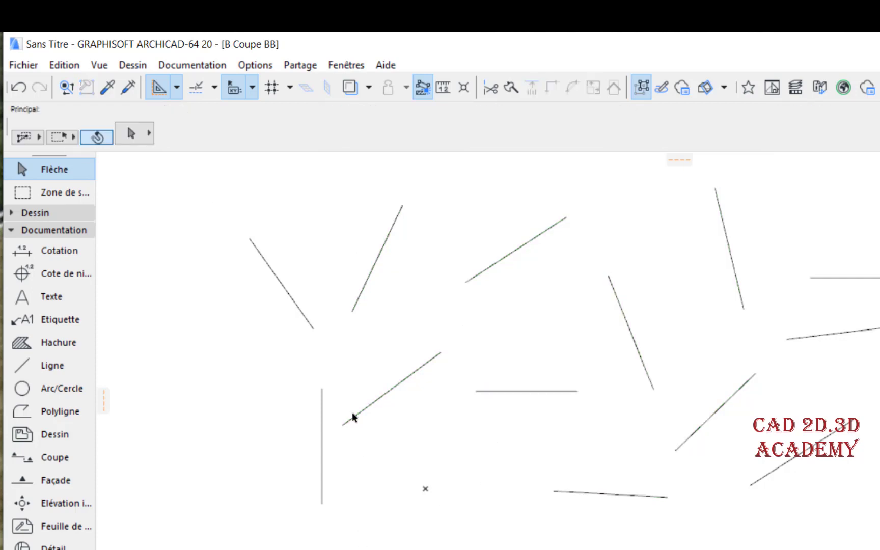
{"action": "left_click_drag", "start_coordinate": [192, 176], "coordinate": [691, 506]}
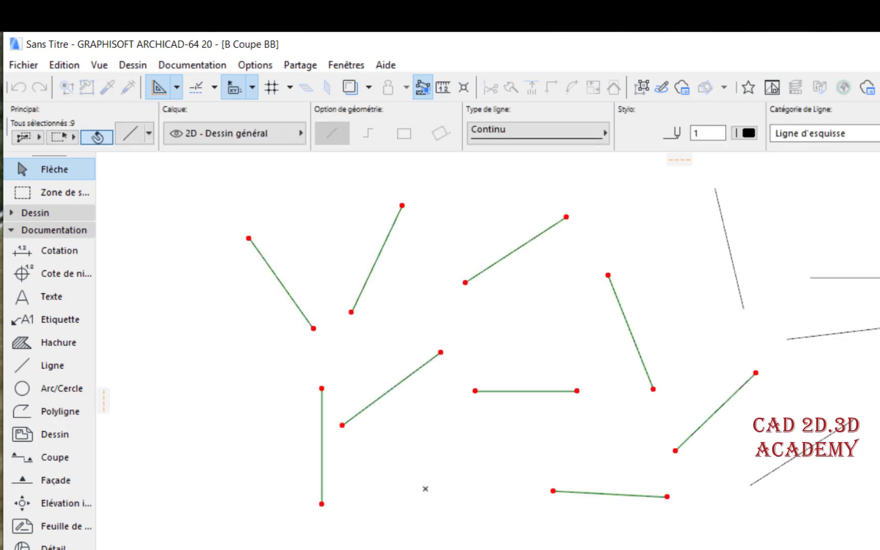
{"action": "key", "text": "Escape"}
{"action": "left_click_drag", "start_coordinate": [522, 492], "coordinate": [293, 549]}
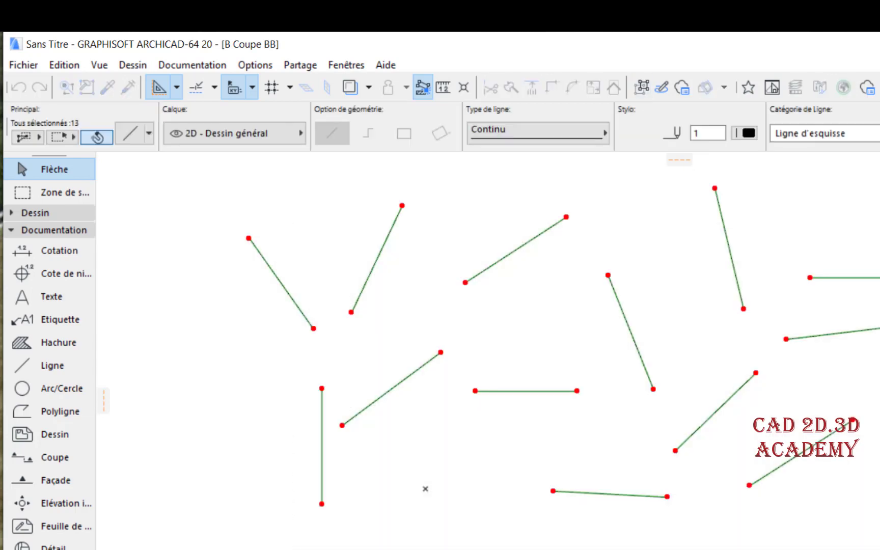
{"action": "left_click", "coordinate": [416, 510]}
{"action": "left_click_drag", "start_coordinate": [181, 210], "coordinate": [583, 520]}
Step: Choose the rotated-rectangle selection geometry and select lines with a tilted rectangle across the drawing's left and middle, clearing the selection around it
{"action": "left_click", "coordinate": [72, 138]}
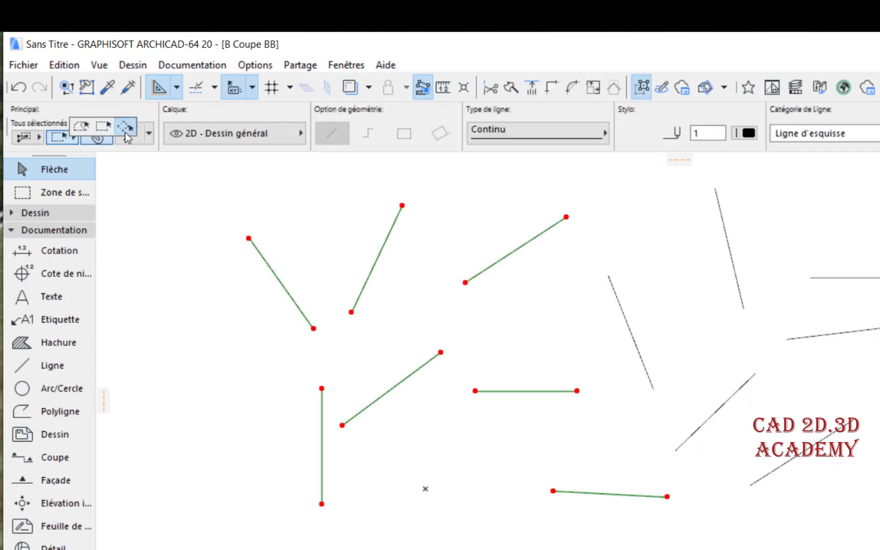
{"action": "left_click", "coordinate": [126, 132]}
{"action": "left_click", "coordinate": [459, 478]}
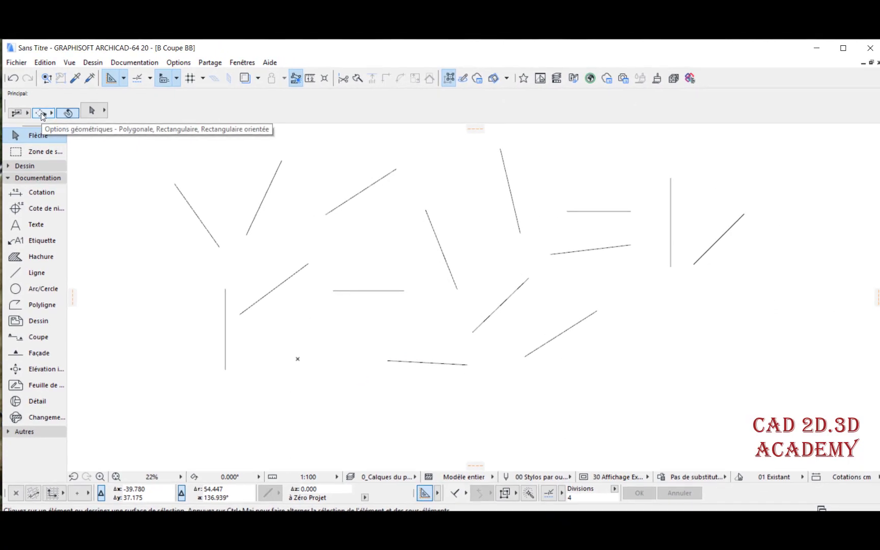
{"action": "left_click", "coordinate": [173, 348]}
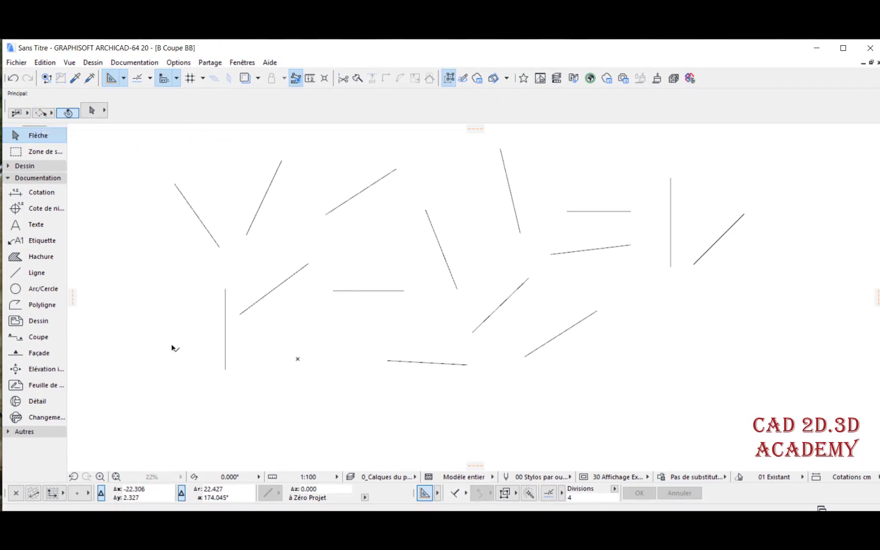
{"action": "left_click", "coordinate": [297, 445]}
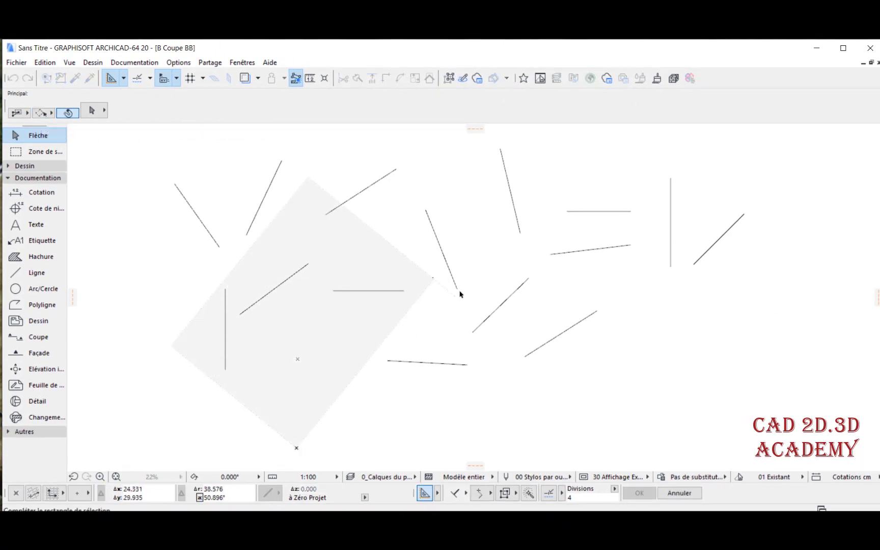
{"action": "left_click", "coordinate": [493, 265]}
{"action": "left_click", "coordinate": [444, 343]}
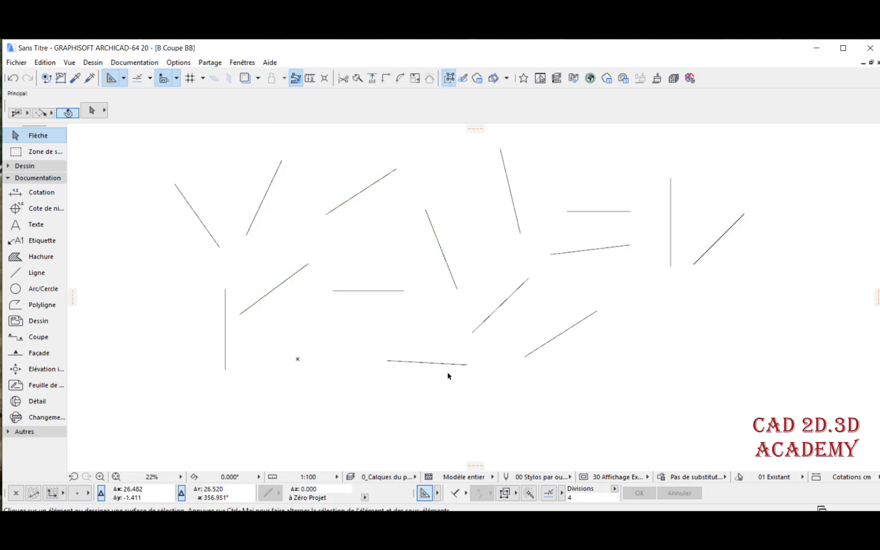
Step: Select lines with two more rotated rectangles, one around the middle and one around the right part of the drawing, clearing between them
{"action": "left_click", "coordinate": [449, 419]}
{"action": "left_click", "coordinate": [267, 339]}
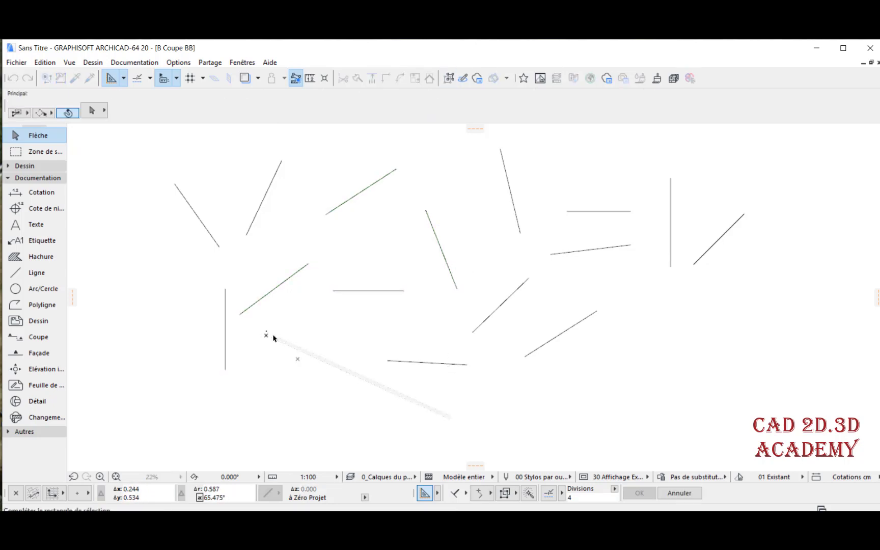
{"action": "left_click", "coordinate": [438, 224]}
{"action": "left_click", "coordinate": [566, 390]}
{"action": "left_click", "coordinate": [575, 399]}
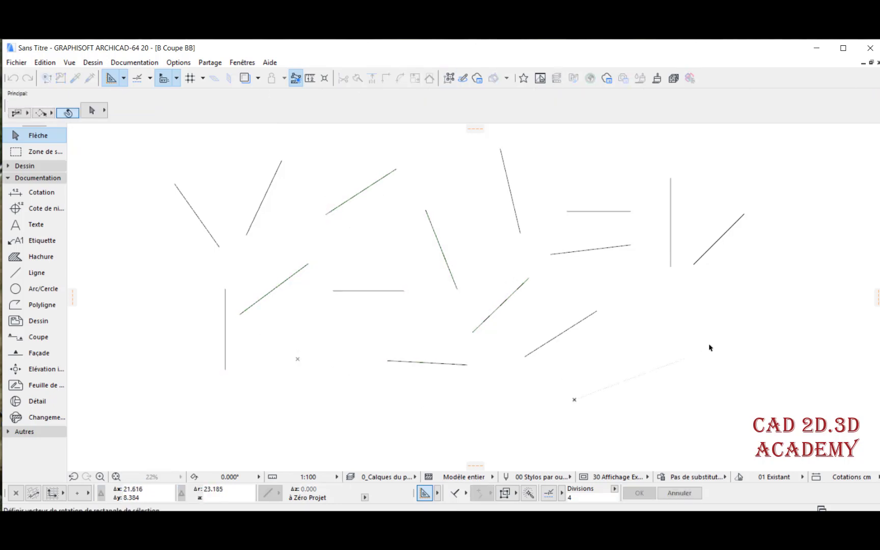
{"action": "left_click", "coordinate": [728, 325]}
{"action": "left_click", "coordinate": [574, 172]}
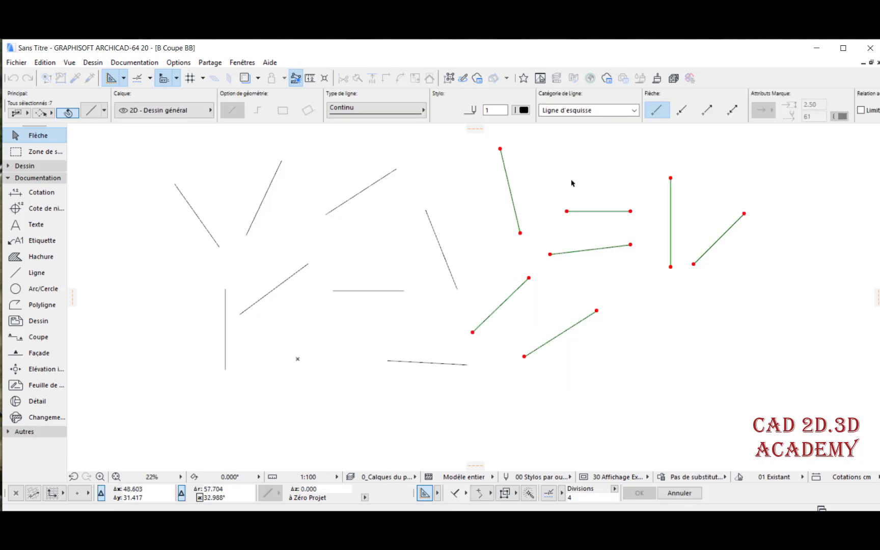
Step: Clear the current selection and select all lines in the drawing at once
{"action": "left_click", "coordinate": [244, 191]}
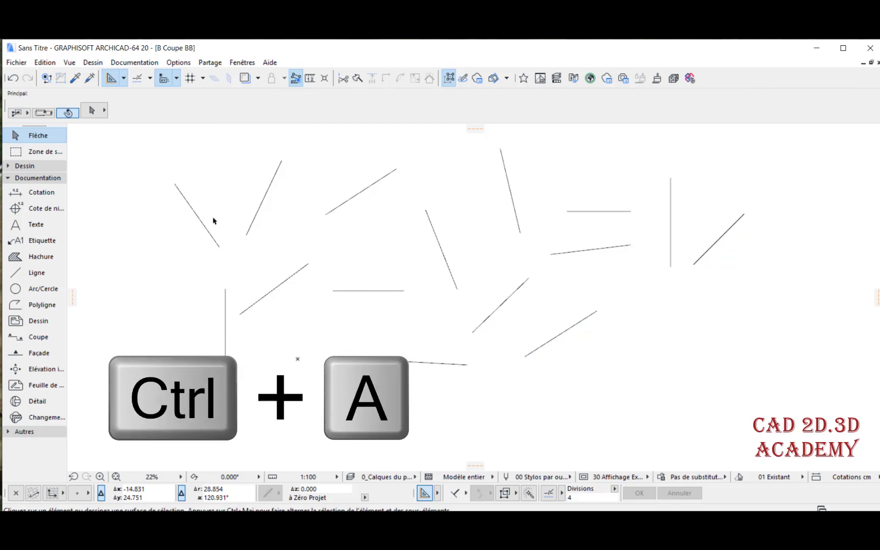
{"action": "key", "text": "ctrl+a"}
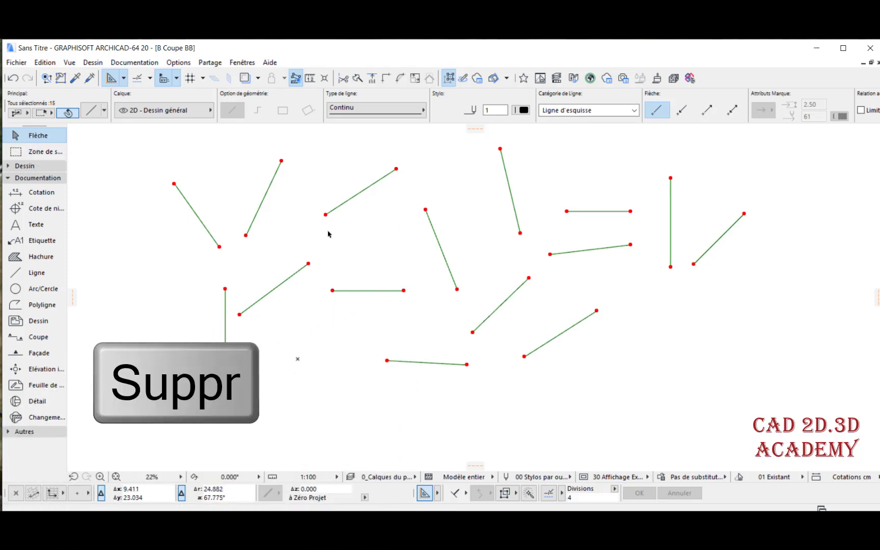
{"action": "key", "text": "Delete"}
Step: Delete the individual lines along the upper left and centre of the drawing one at a time, including the central horizontal one
{"action": "left_click", "coordinate": [345, 203]}
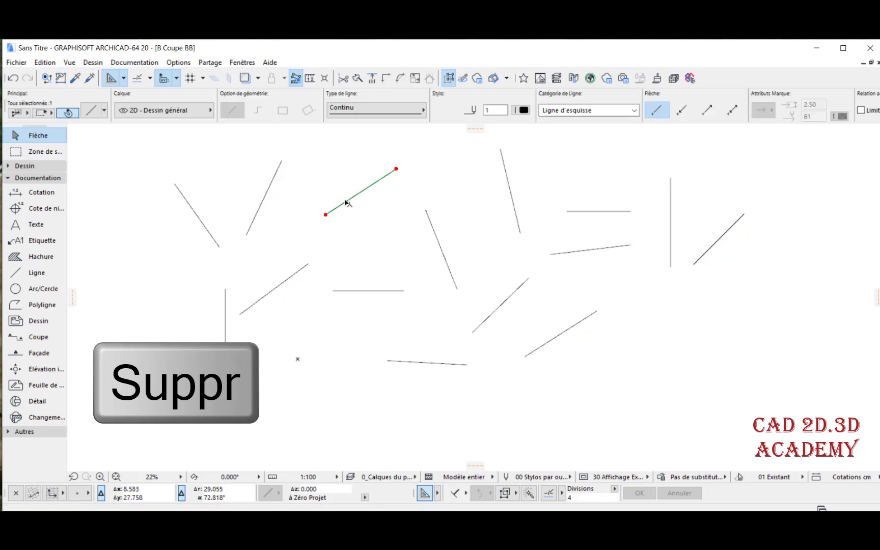
{"action": "key", "text": "Delete"}
{"action": "left_click", "coordinate": [269, 191]}
{"action": "left_click", "coordinate": [378, 291]}
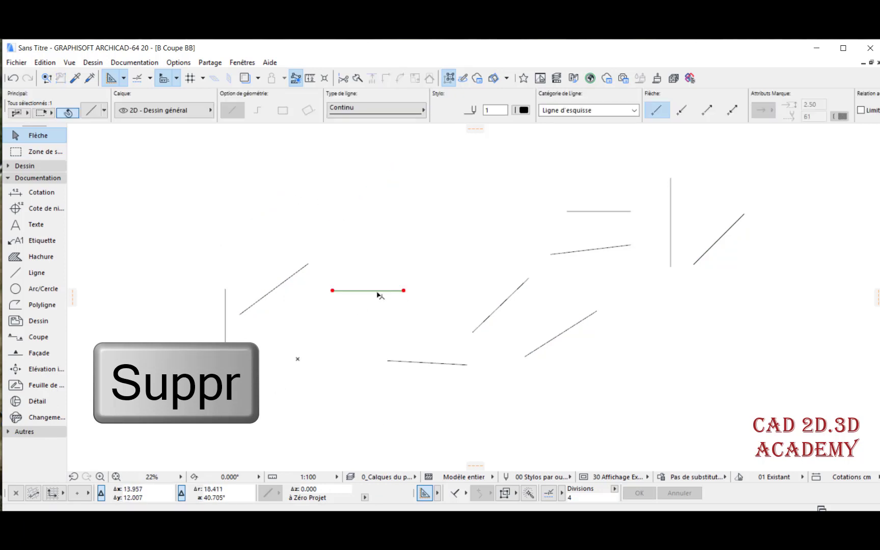
{"action": "key", "text": "Delete"}
Step: Select the remaining lines with one large rectangle, delete them, and undo the deletion
{"action": "left_click_drag", "start_coordinate": [132, 163], "coordinate": [185, 173]}
{"action": "left_click", "coordinate": [712, 388]}
{"action": "key", "text": "Delete"}
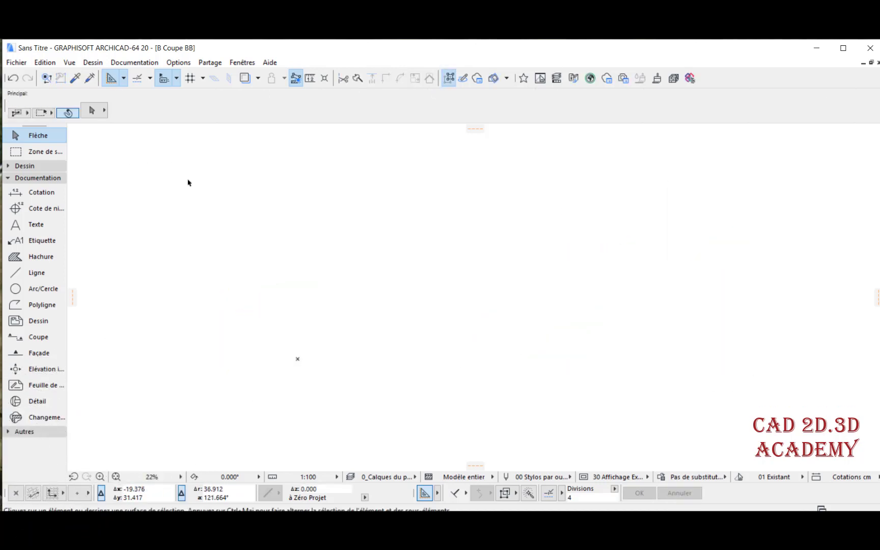
{"action": "key", "text": "ctrl+z"}
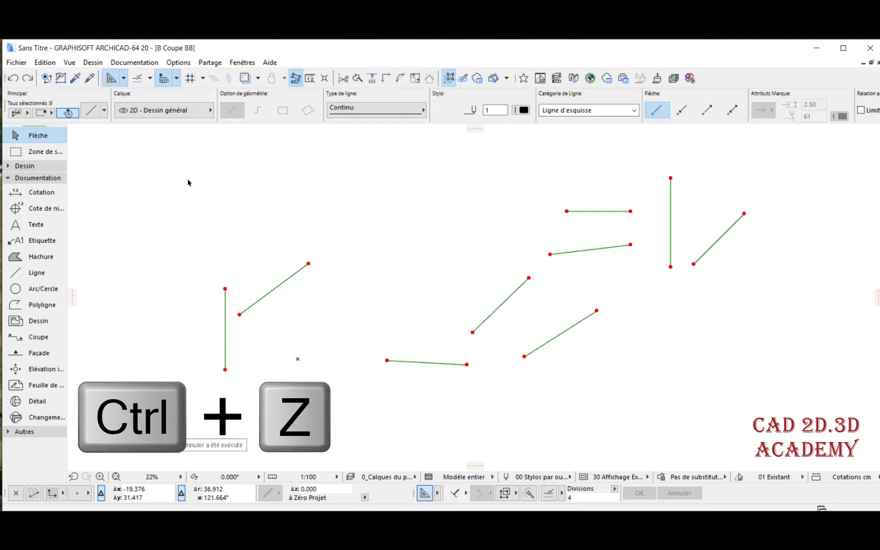
Step: Clear the selection, select every remaining line in the drawing at once and delete them all
{"action": "left_click", "coordinate": [457, 221]}
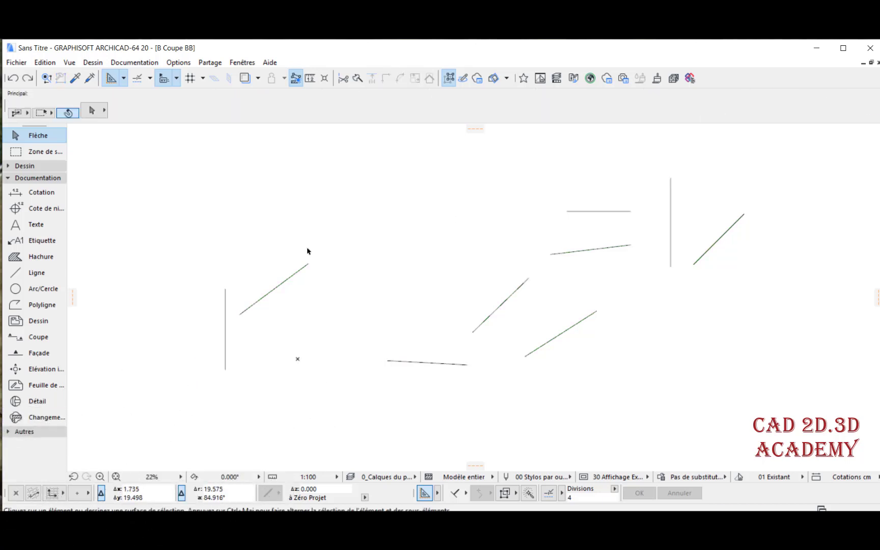
{"action": "key", "text": "ctrl+a"}
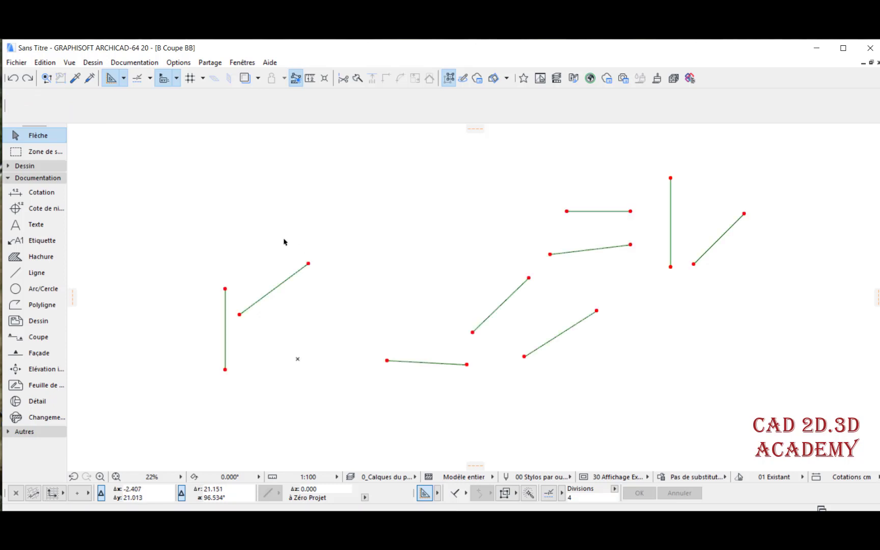
{"action": "key", "text": "Delete"}
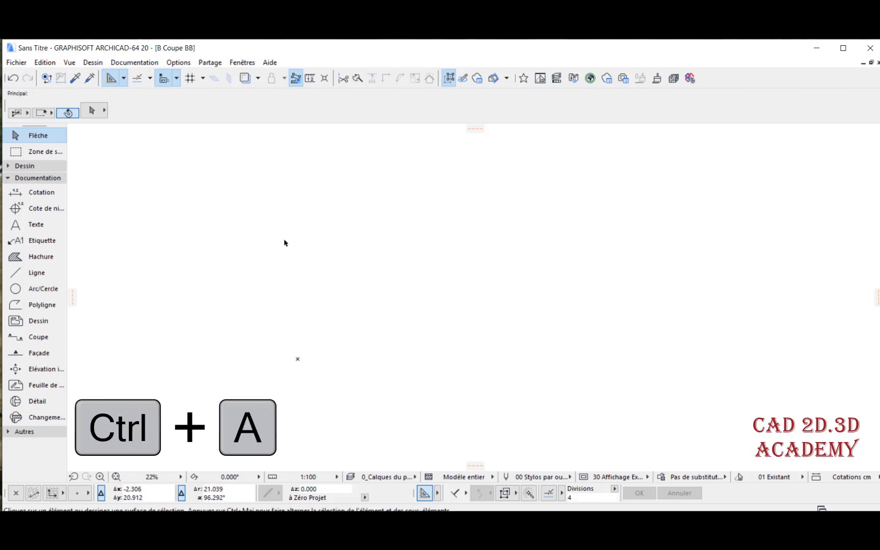